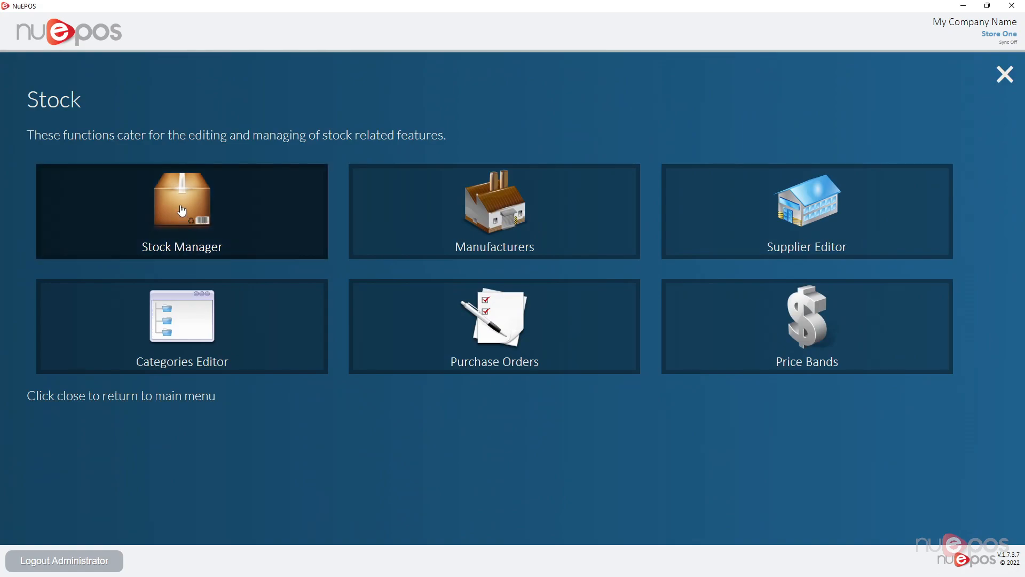
Step: Open the Stock Manager and run a product search with no criteria set
click(182, 210)
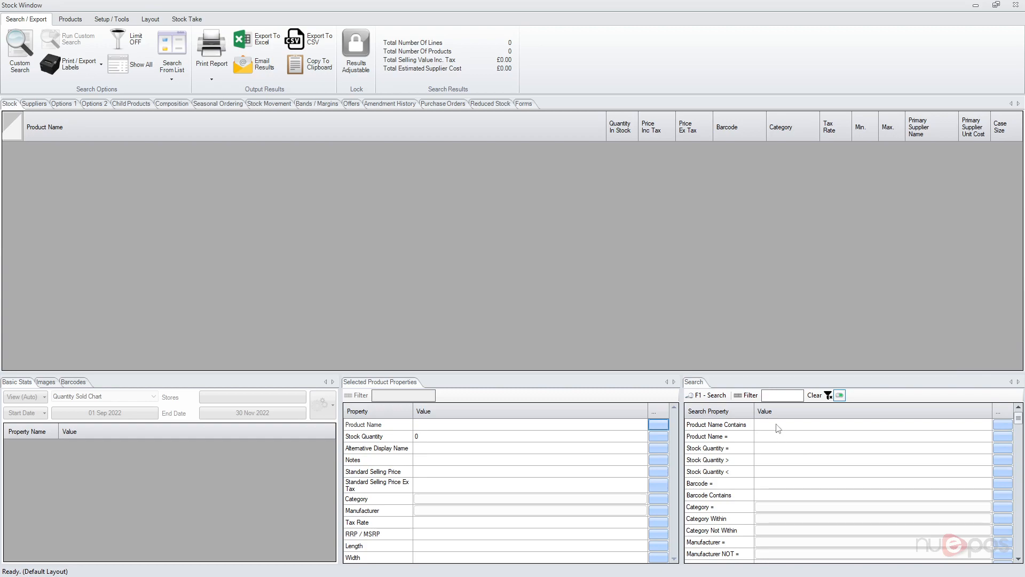
click(701, 380)
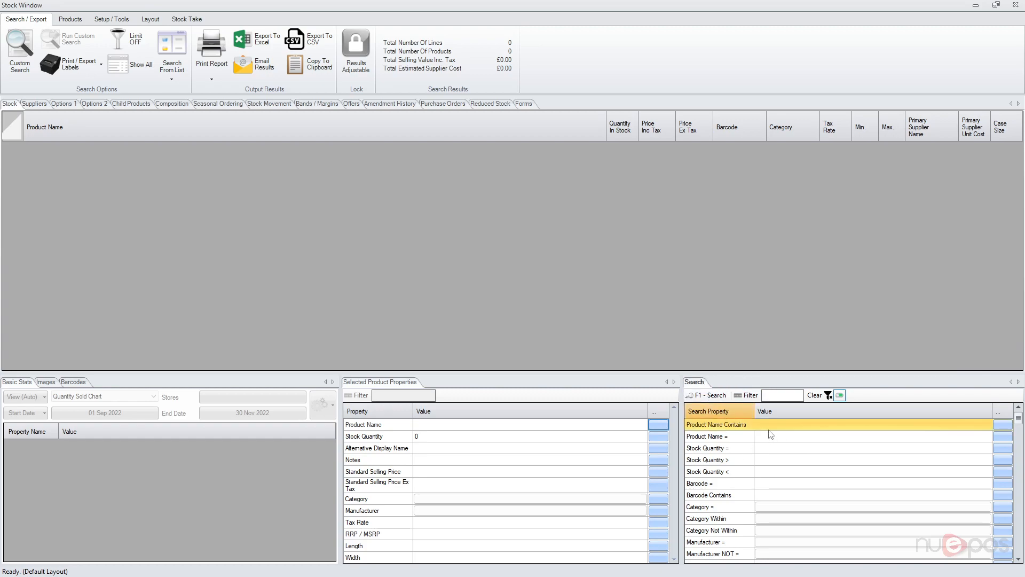
click(713, 396)
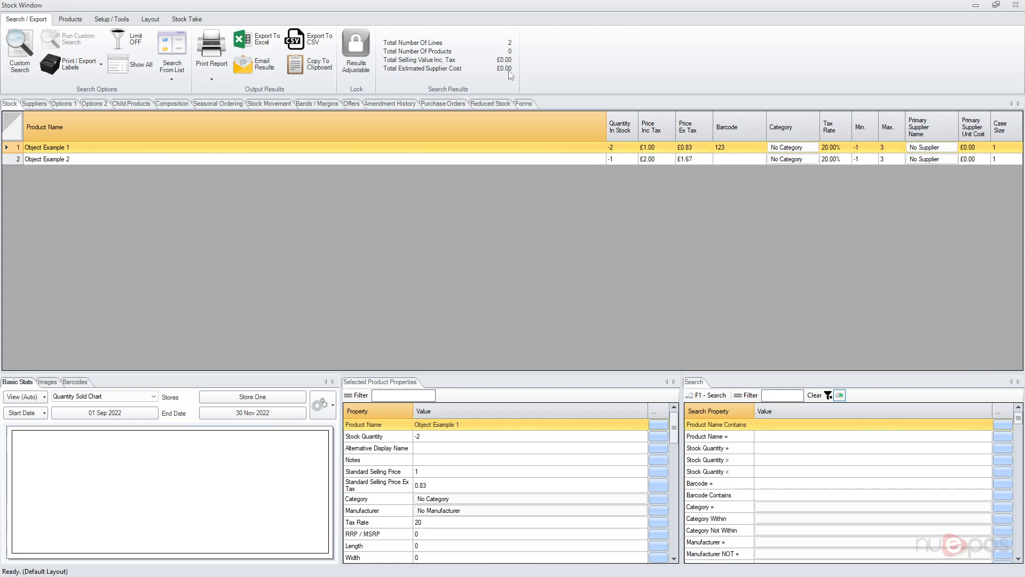
Step: Search for products whose name contains "example"
click(770, 427)
text(example)
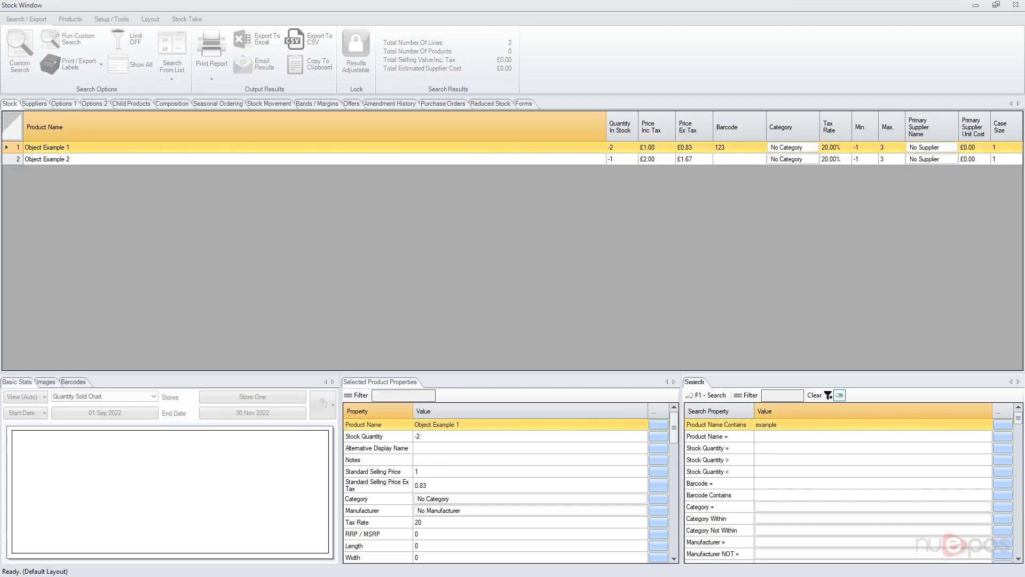
key(Return)
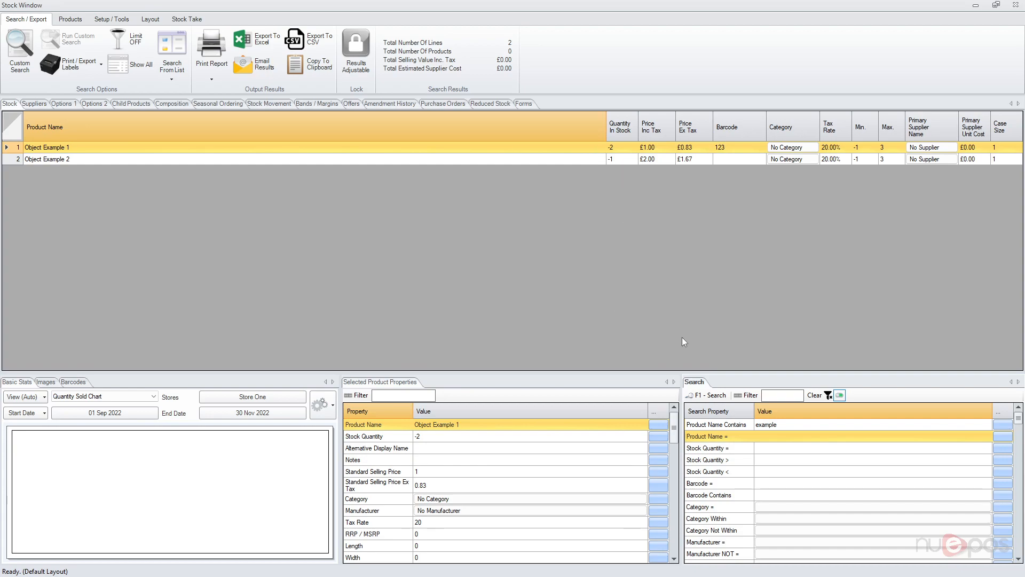
Step: Clear the criteria and search for products whose name contains "example" and whose stock quantity is less than 0
click(815, 395)
click(777, 424)
text(exampl)
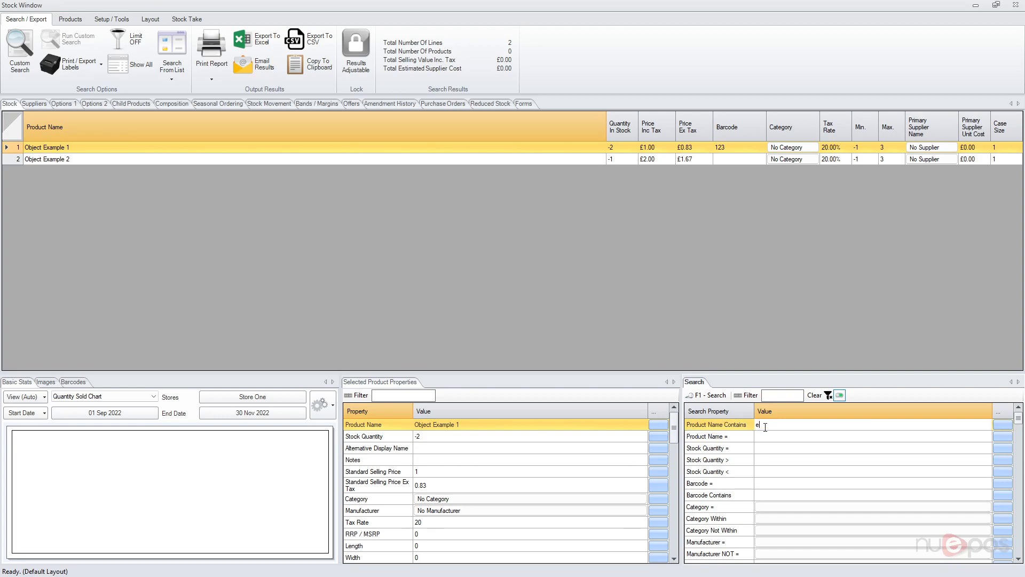
text(e)
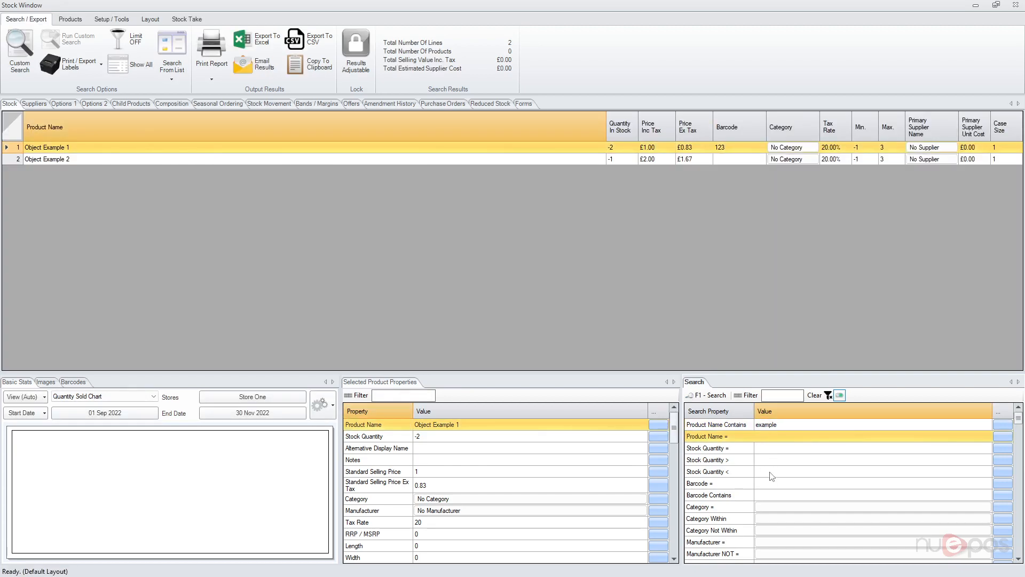
click(774, 473)
click(783, 474)
text(0)
key(Return)
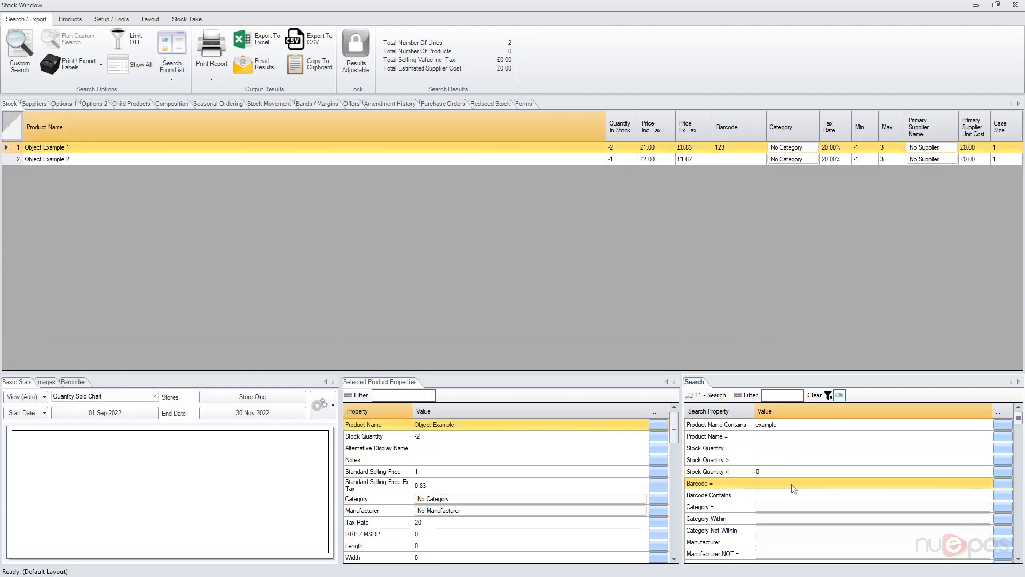
Step: Clear the search criteria, filter the list of search properties by "quantity", and empty that filter again
click(814, 397)
click(780, 397)
text(quantity)
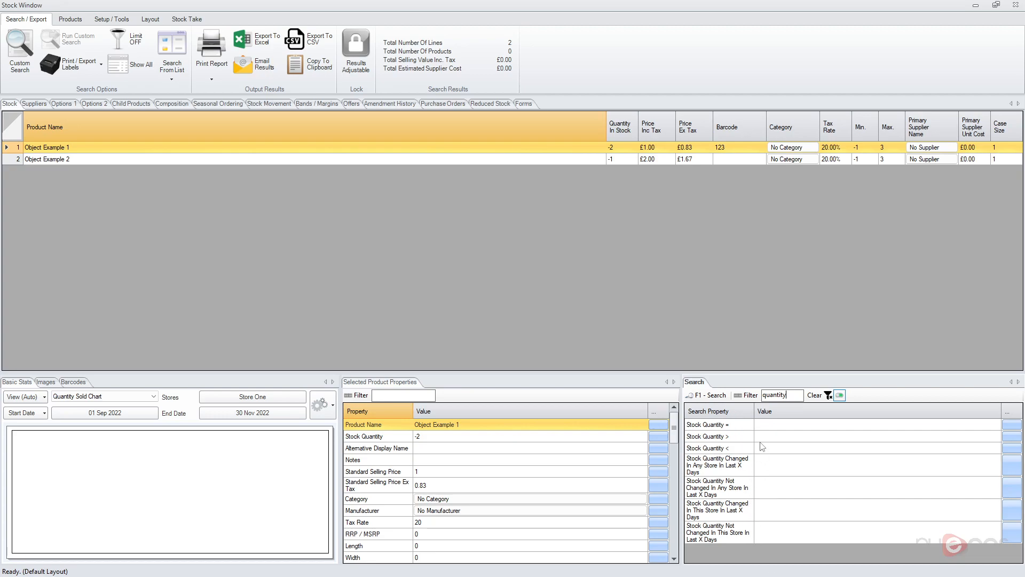
key(BackSpace)
key(BackSpace)
key(BackSpace)
key(BackSpace)
key(BackSpace)
key(BackSpace)
key(BackSpace)
key(BackSpace)
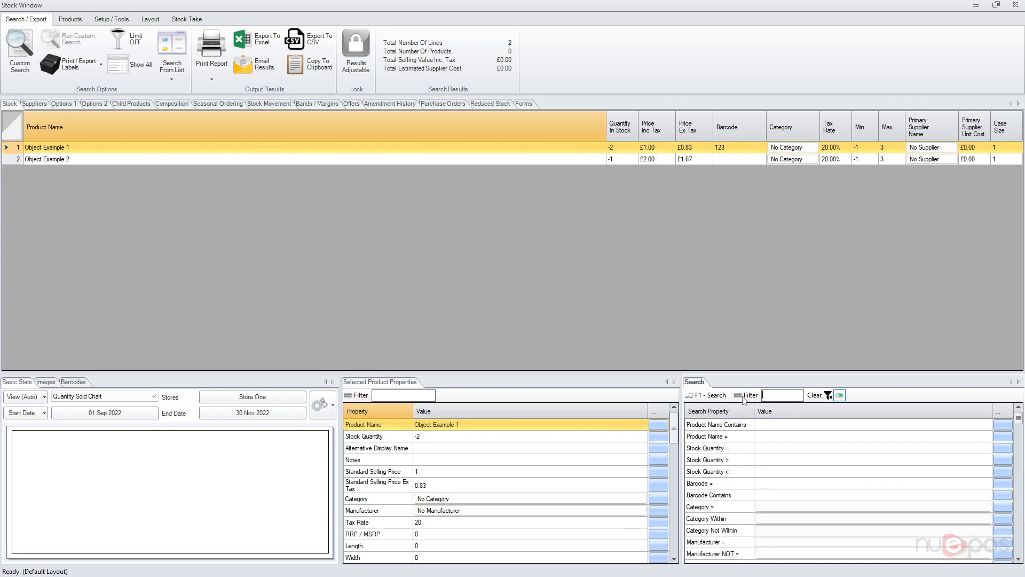
Step: Set the Product Name Contains criterion to "Example" using the on-screen keyboard
click(747, 423)
click(323, 400)
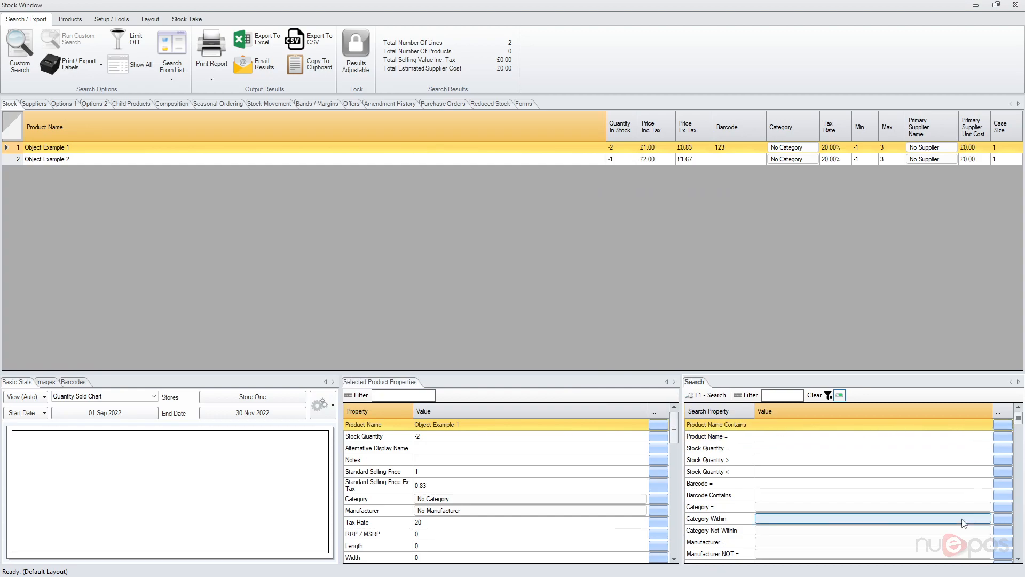
click(1002, 425)
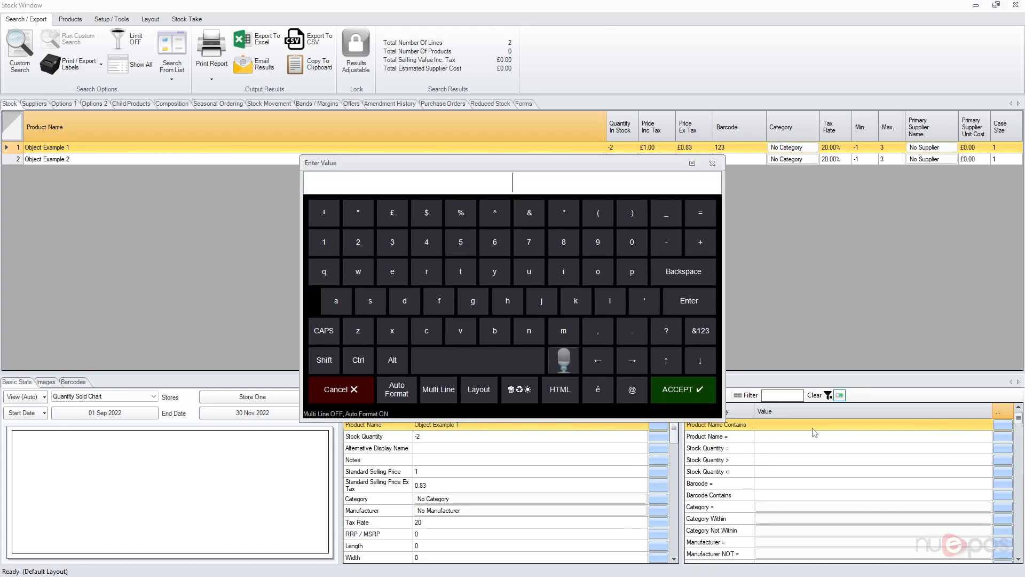
text(Example)
key(Return)
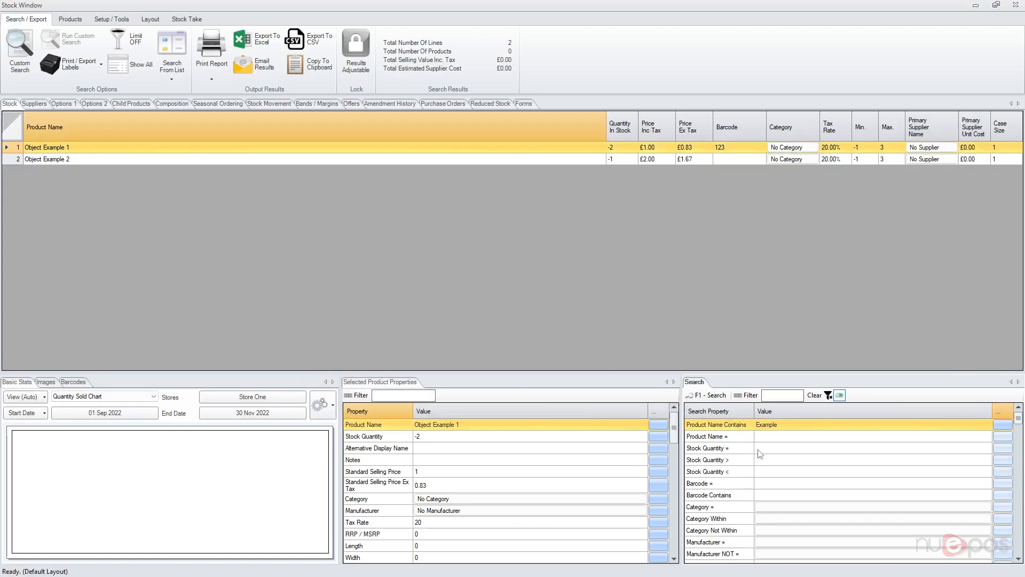
Step: Turn off auto search, add a Stock Quantity > criterion of 0 to the product name criterion, and run the search
click(842, 398)
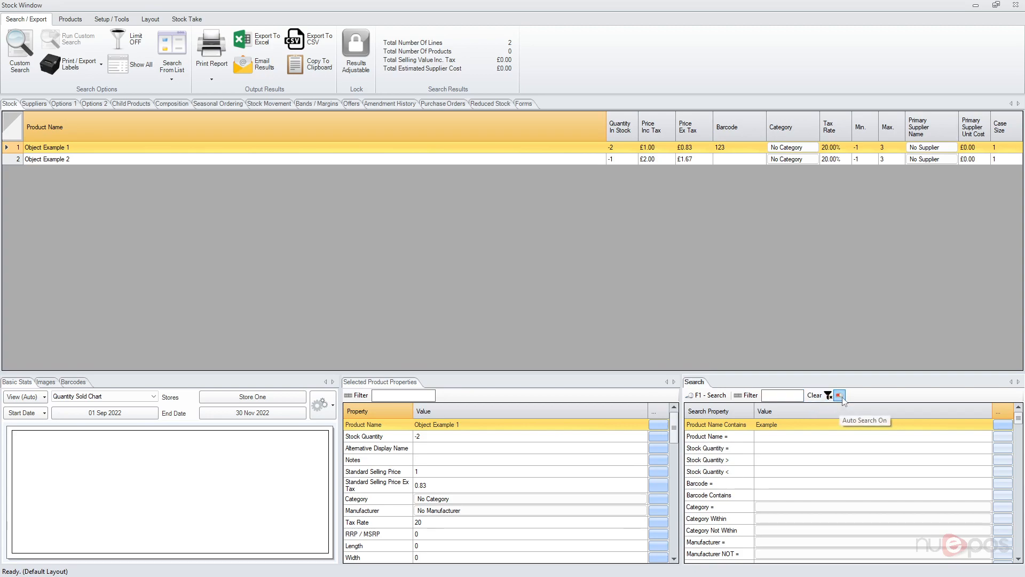
click(815, 426)
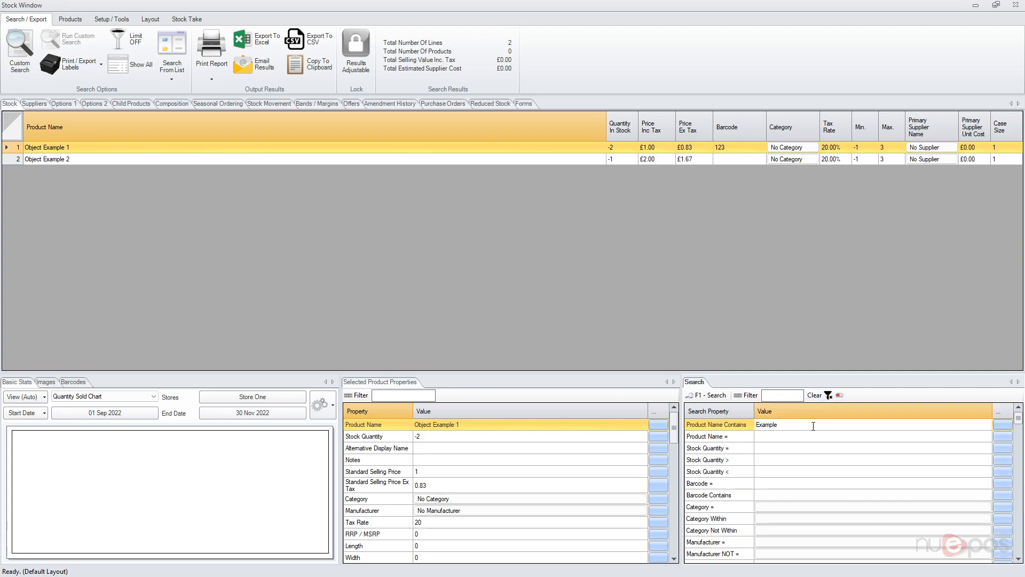
key(Return)
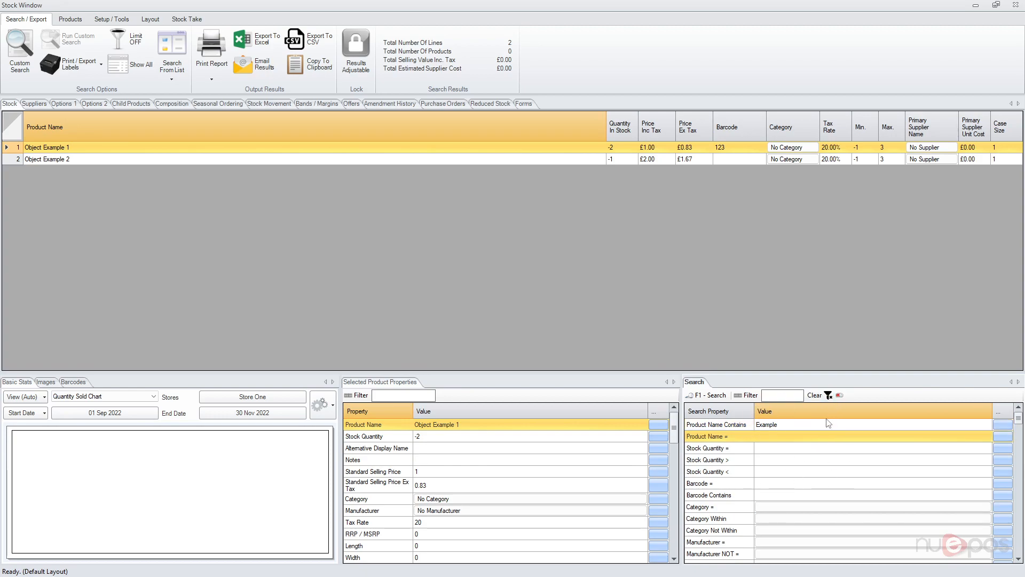
click(780, 458)
text(0)
click(793, 469)
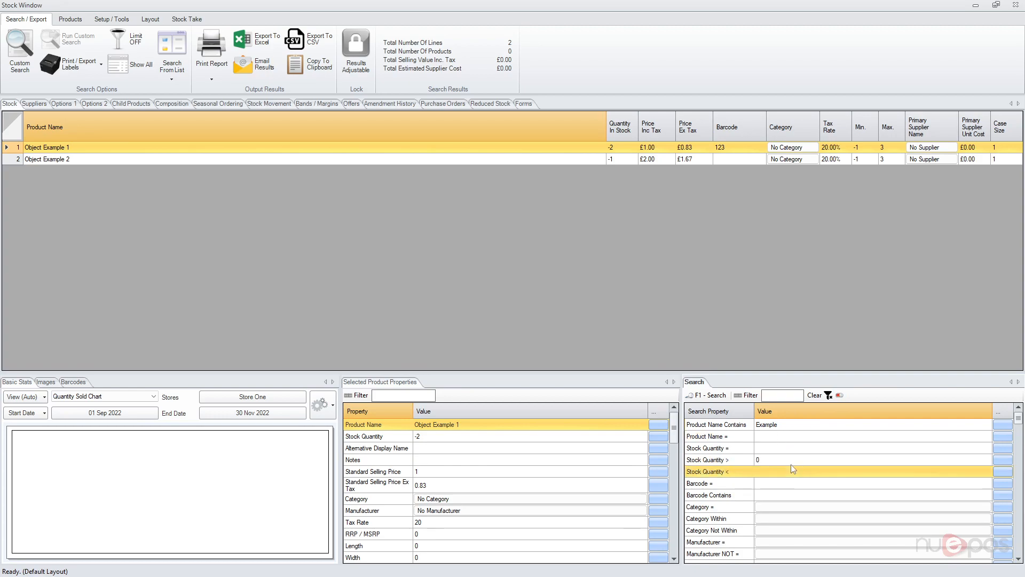
click(716, 398)
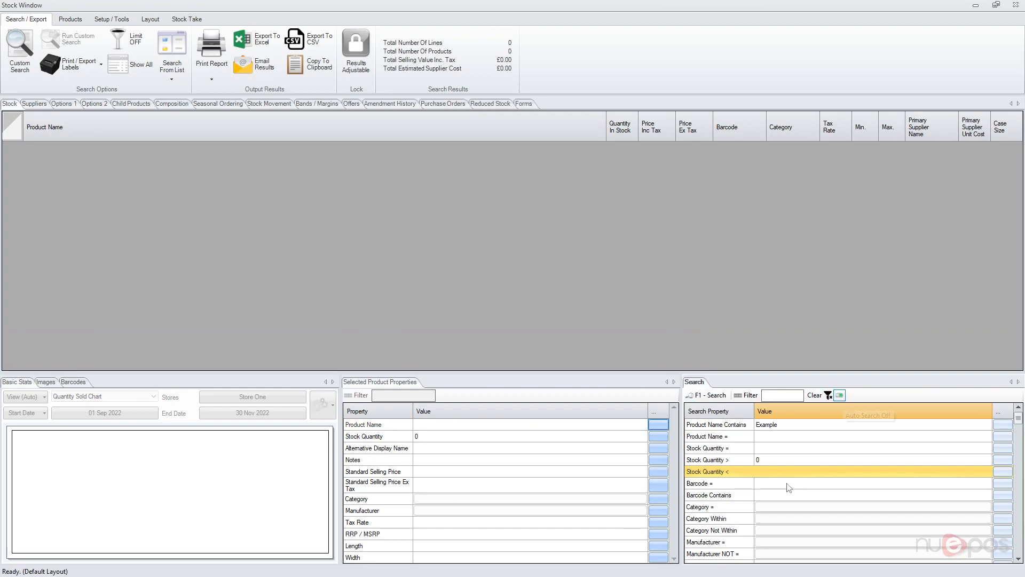
Step: Remove the Stock Quantity > criterion and rerun the search on the product name alone
drag(768, 460, 752, 451)
double_click(774, 460)
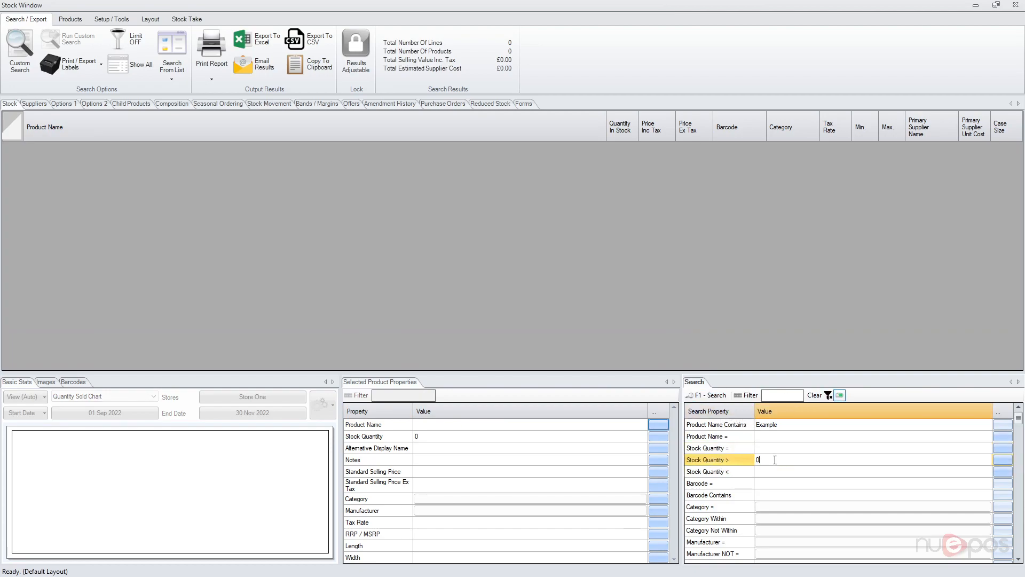
key(Return)
click(714, 395)
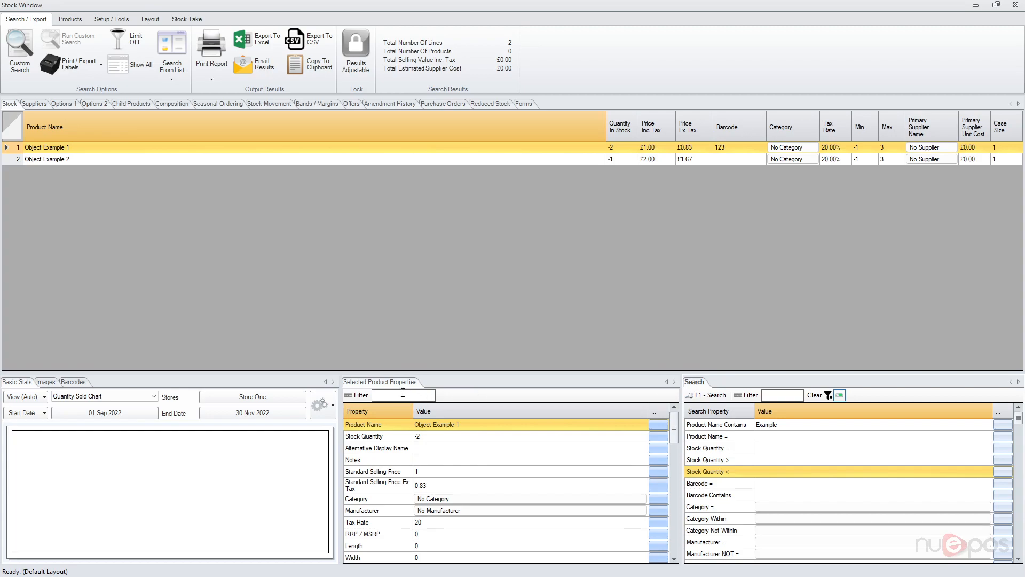
Step: Set the quantity in stock of Object Example 1 to 3 and rerun the search to refresh the totals
click(619, 152)
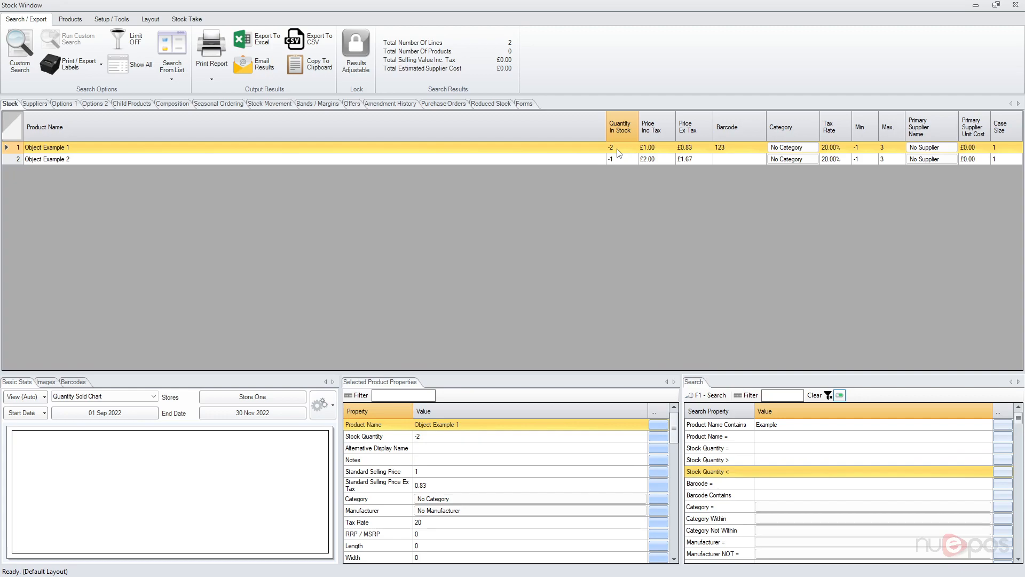
text(3)
key(Return)
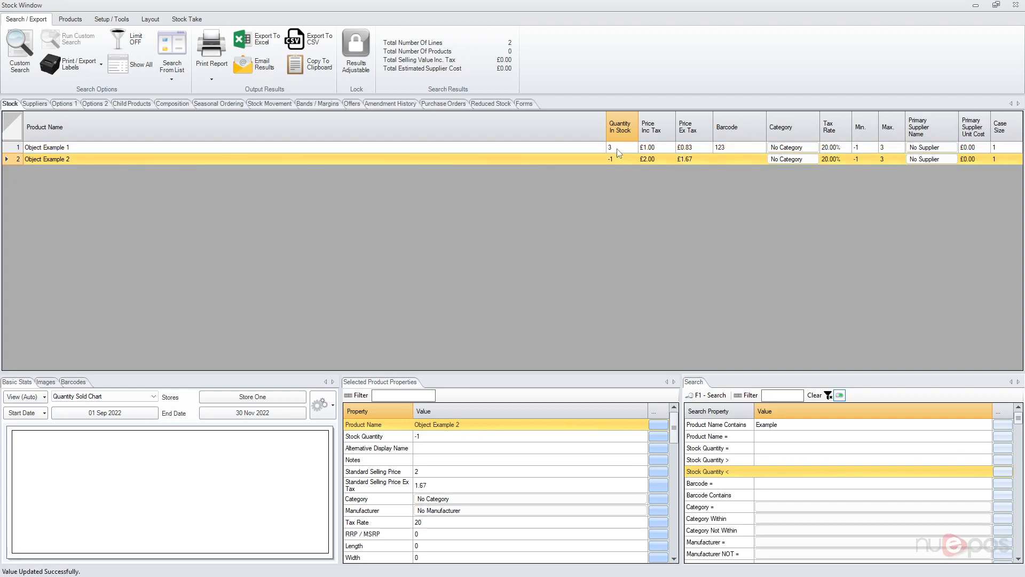
click(617, 149)
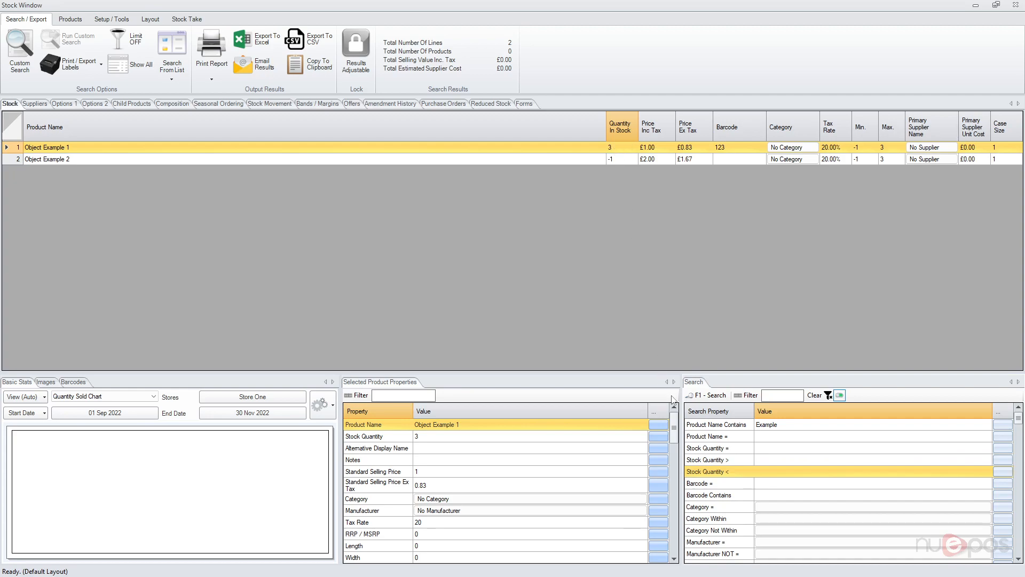
click(705, 395)
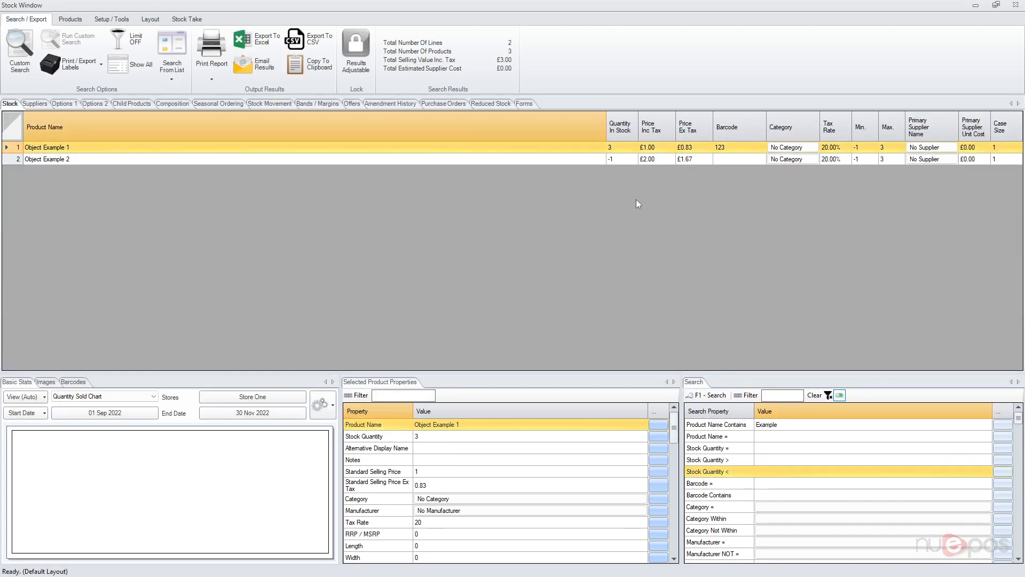
Step: Set the quantity in stock of Object Example 2 to 2 in the results grid
click(610, 160)
text(2)
key(Return)
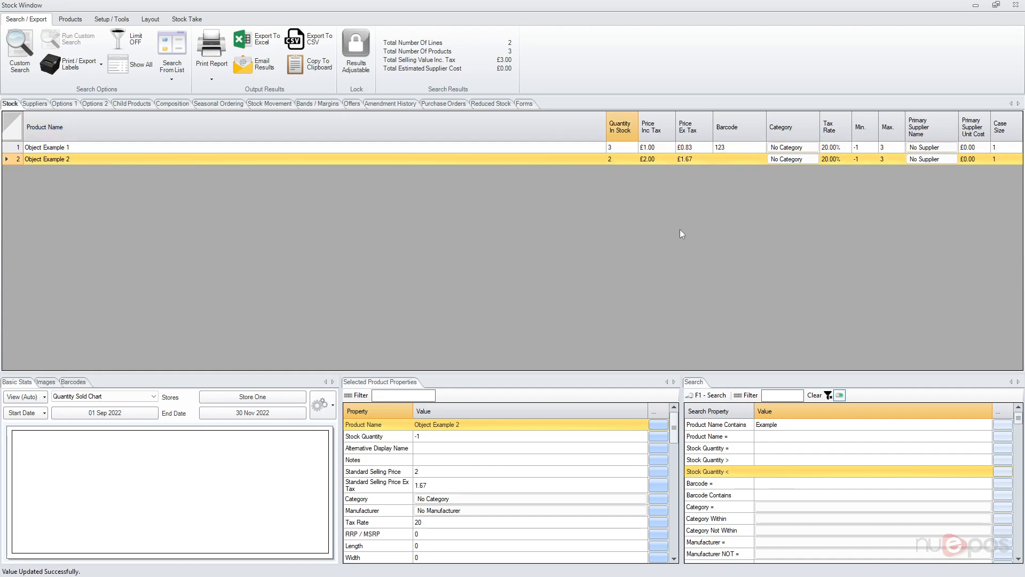
Step: Set the tax-inclusive price of Object Example 1 to £1.10
click(664, 150)
text(1.10)
key(Return)
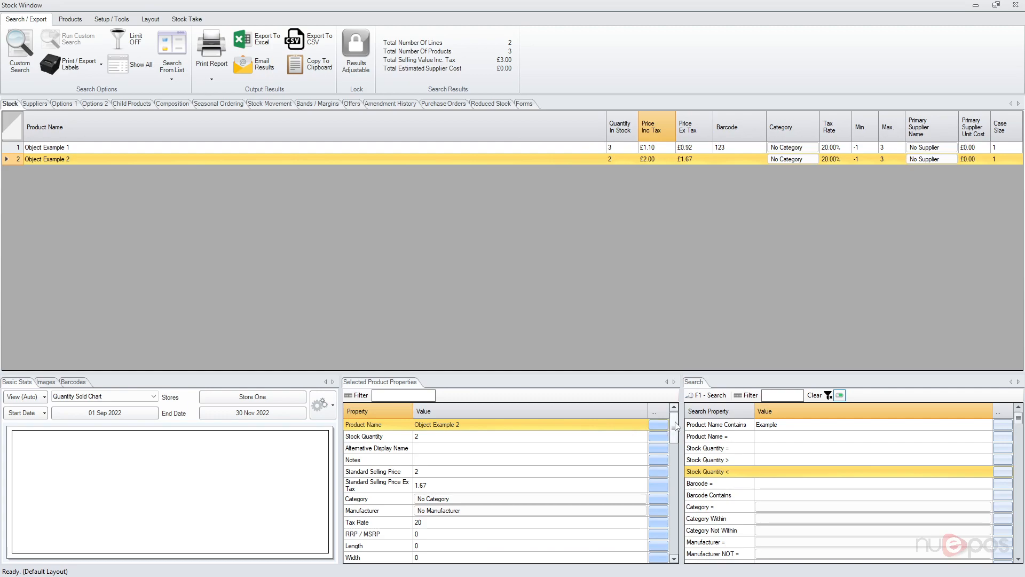
Step: Set the stock quantity of Object Example 2 to 5 in its selected product properties
drag(675, 423, 674, 422)
scroll(411, 451, down, 8)
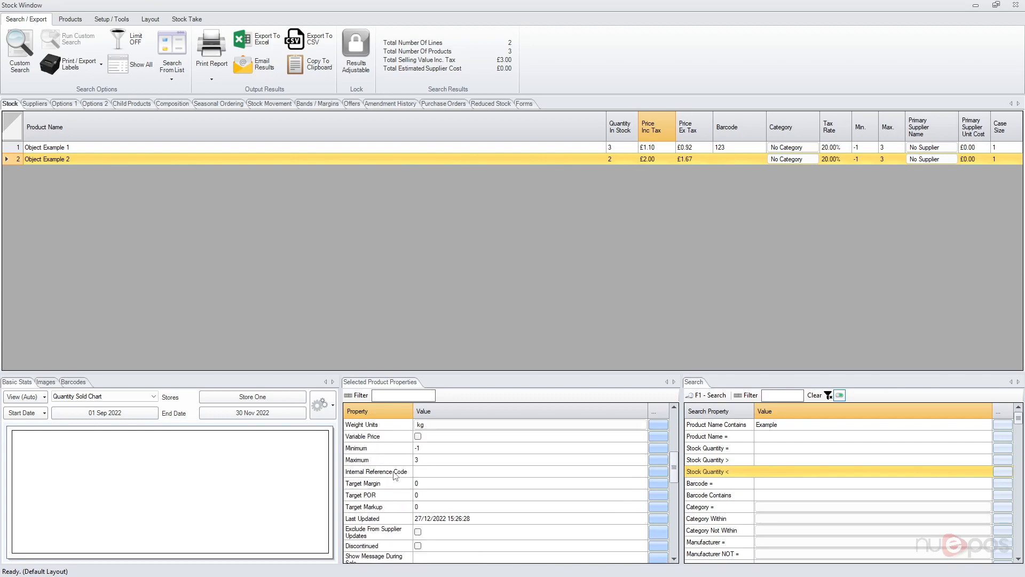
scroll(400, 468, up, 8)
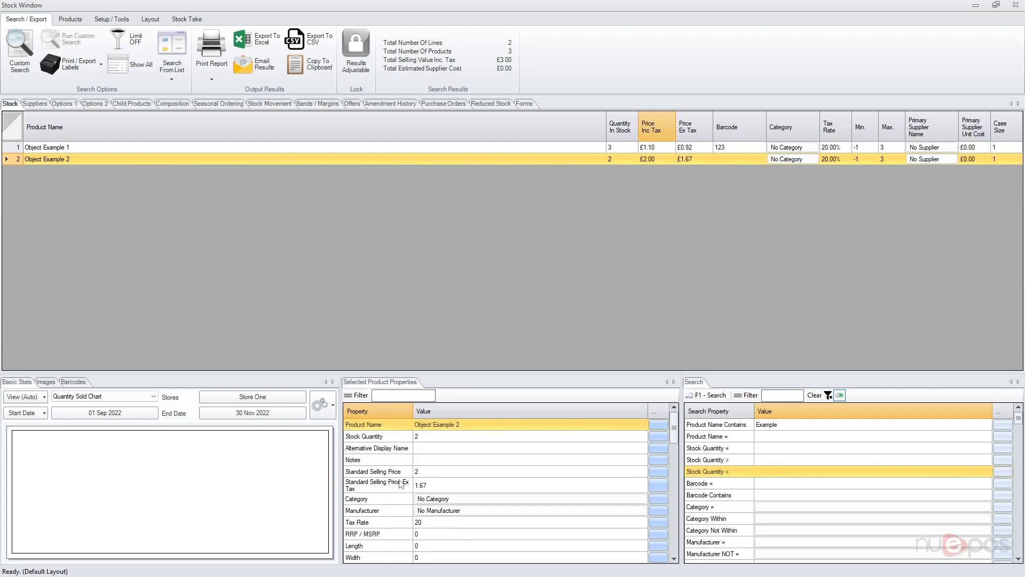
click(433, 438)
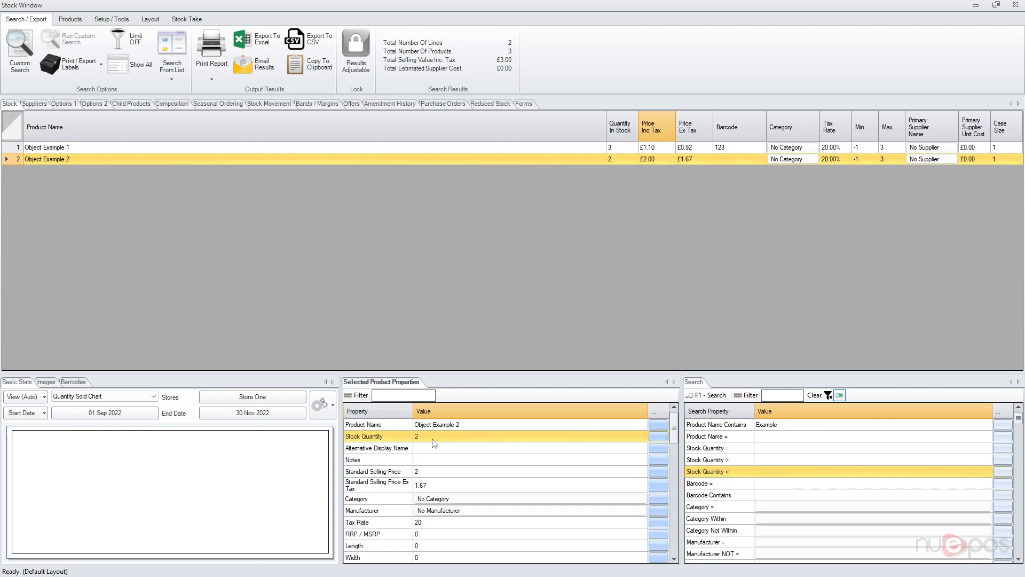
text(5)
key(Return)
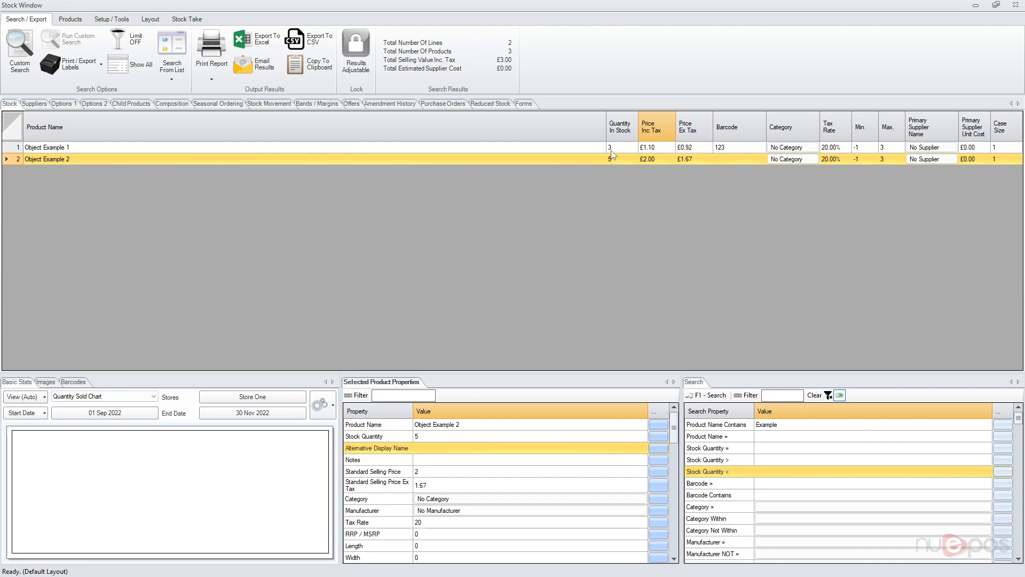
Step: Assign both Object Example 1 and Object Example 2 to the Heating category under Aquatics in one edit
drag(611, 151, 612, 159)
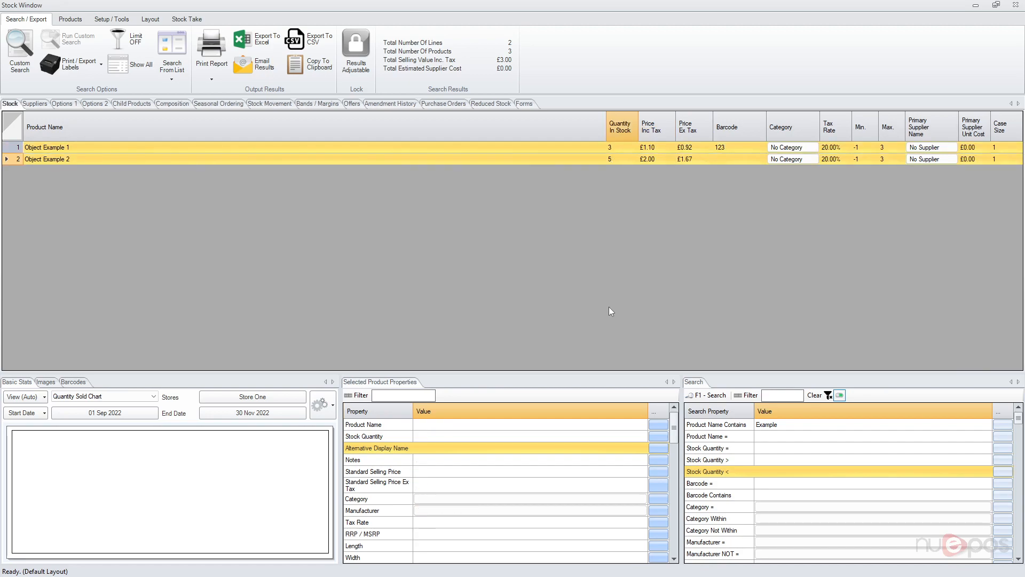
click(422, 501)
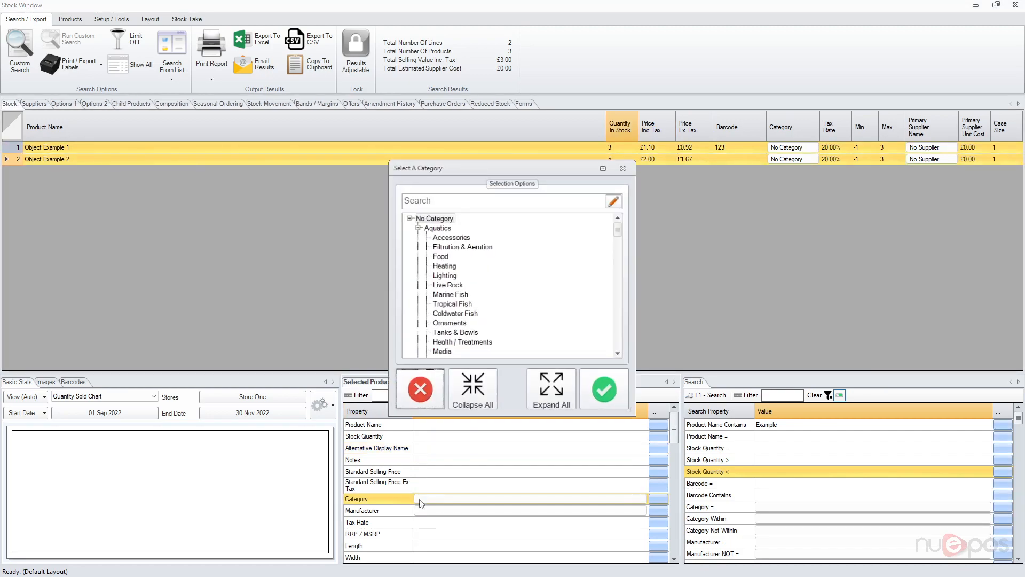
click(443, 266)
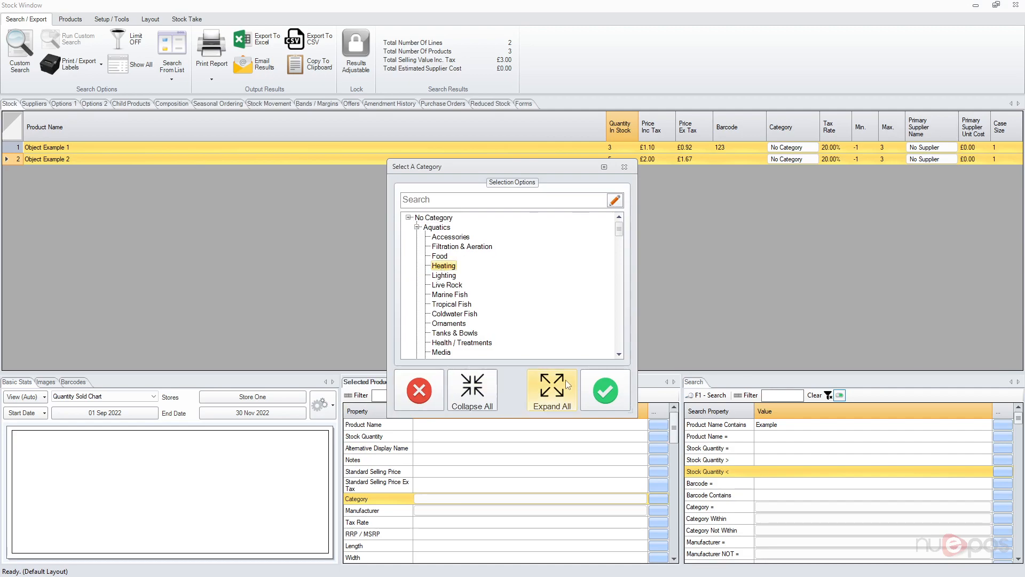
click(599, 397)
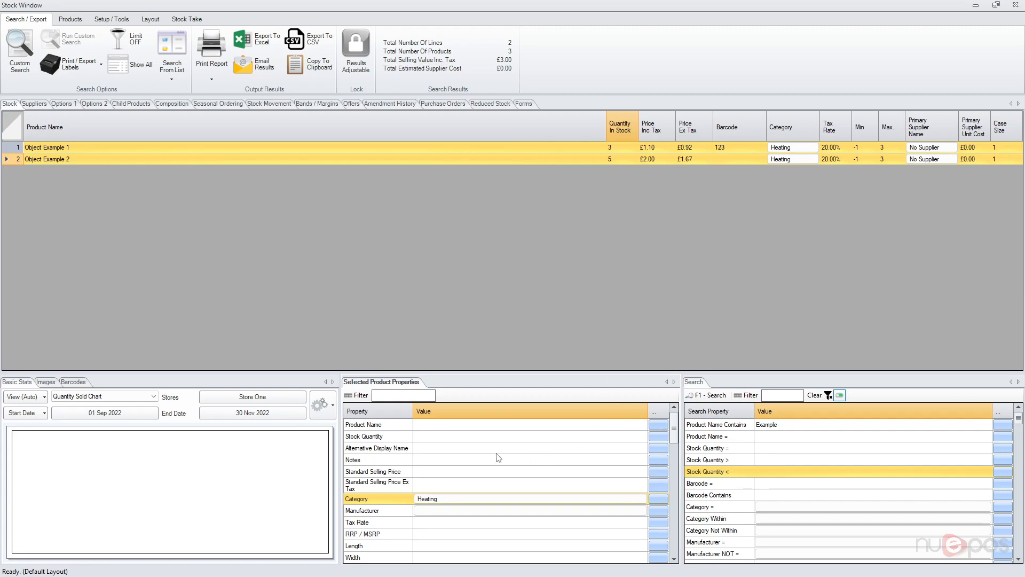
click(486, 149)
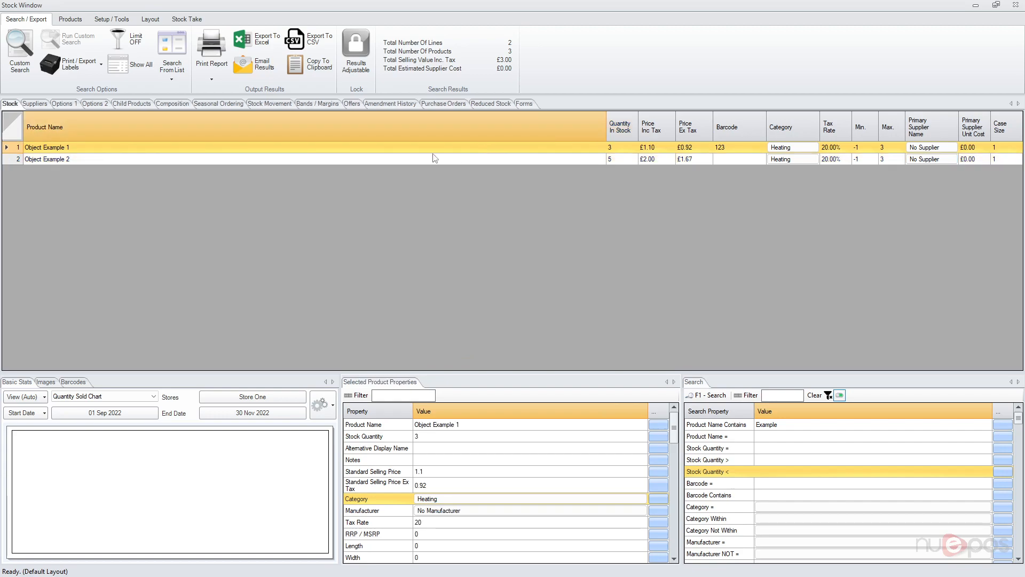
Step: Look through the selected product properties of Object Example 1 and its images and basic stats
scroll(462, 471, down, 10)
scroll(462, 471, up, 10)
click(406, 395)
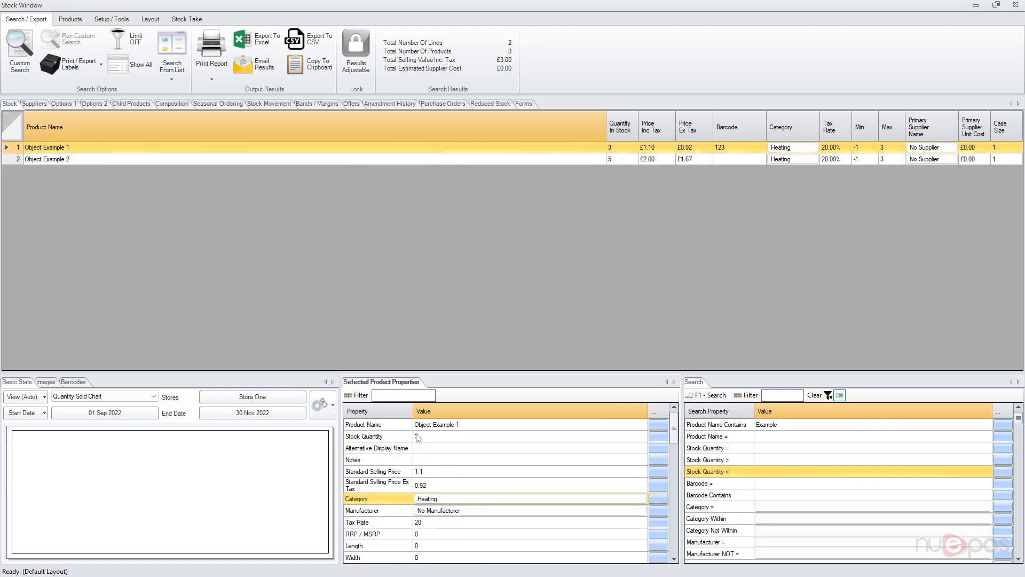
scroll(556, 460, down, 12)
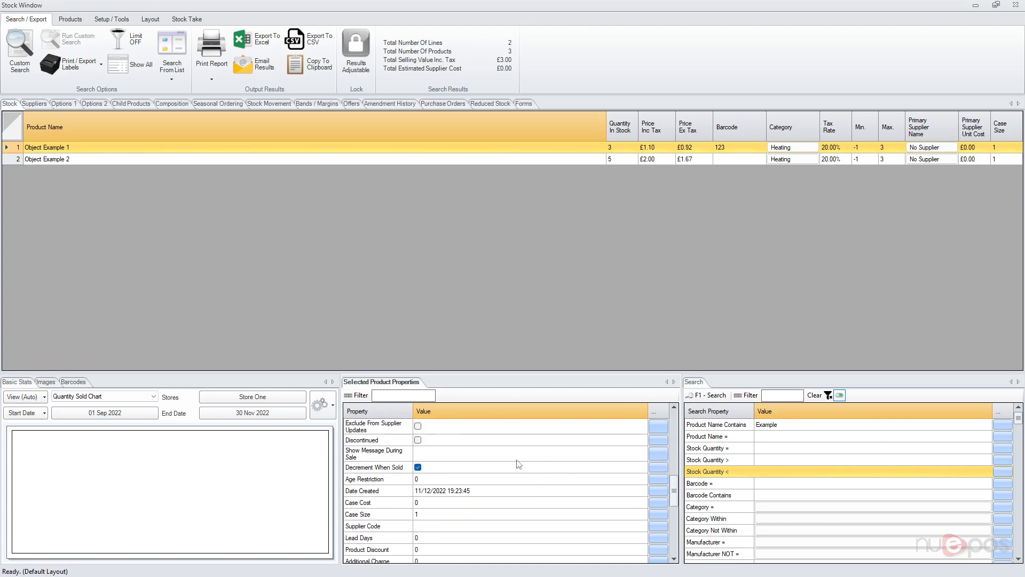
scroll(459, 473, up, 12)
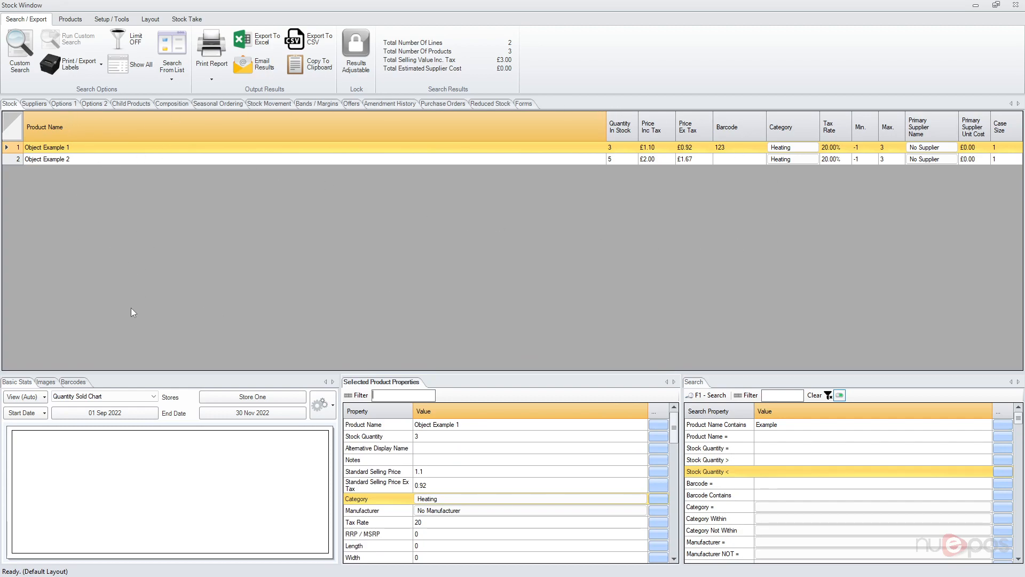
click(46, 381)
click(21, 382)
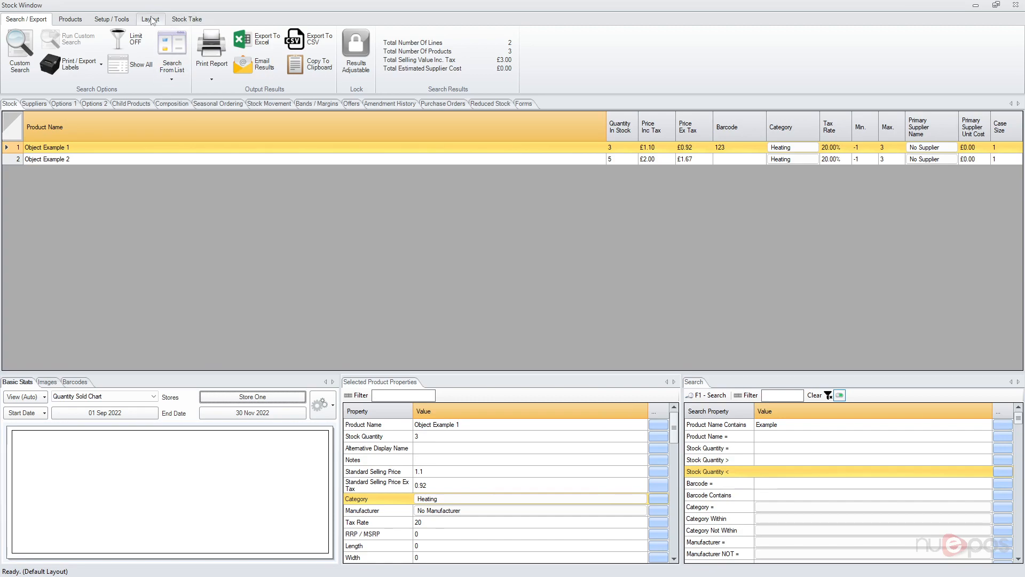
Step: Open Object Example 2 in the product editor to view its primary details, and close it without changes
click(68, 21)
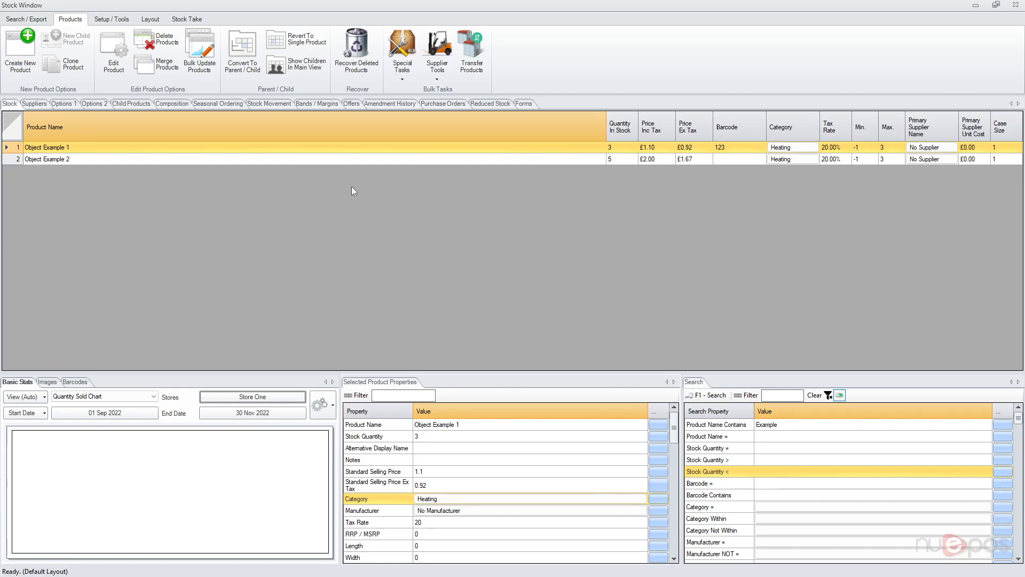
click(122, 160)
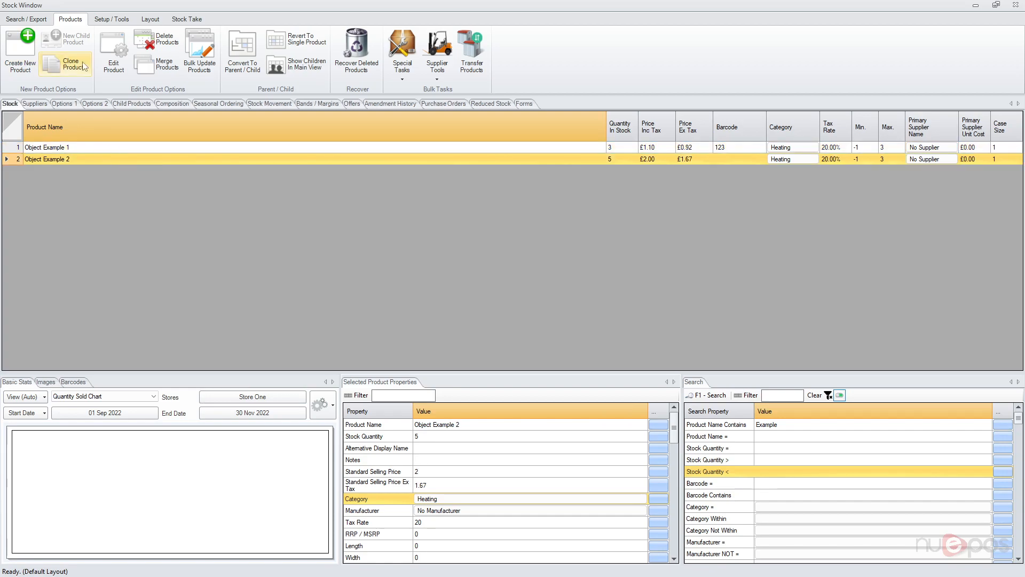
click(116, 64)
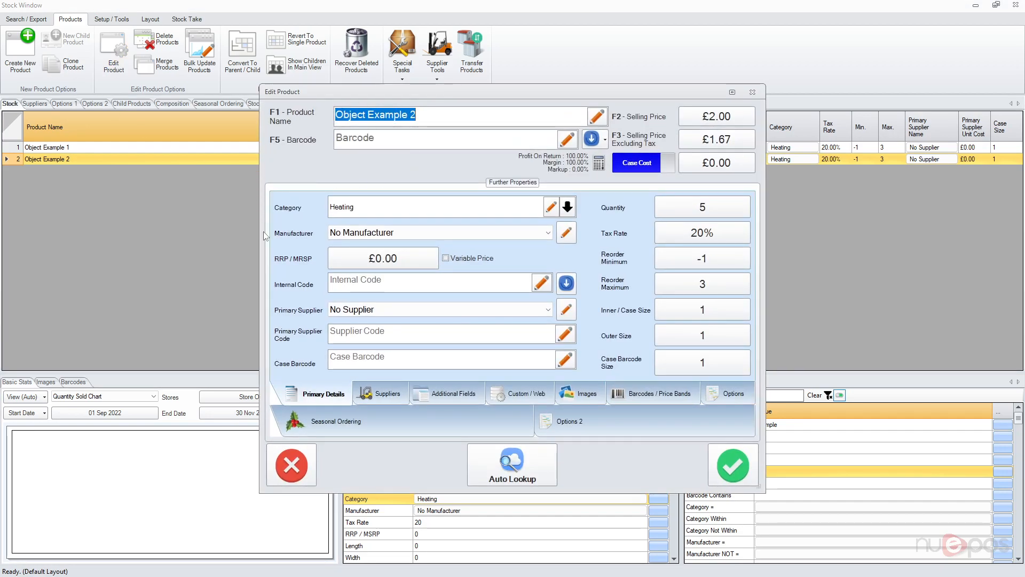
click(301, 467)
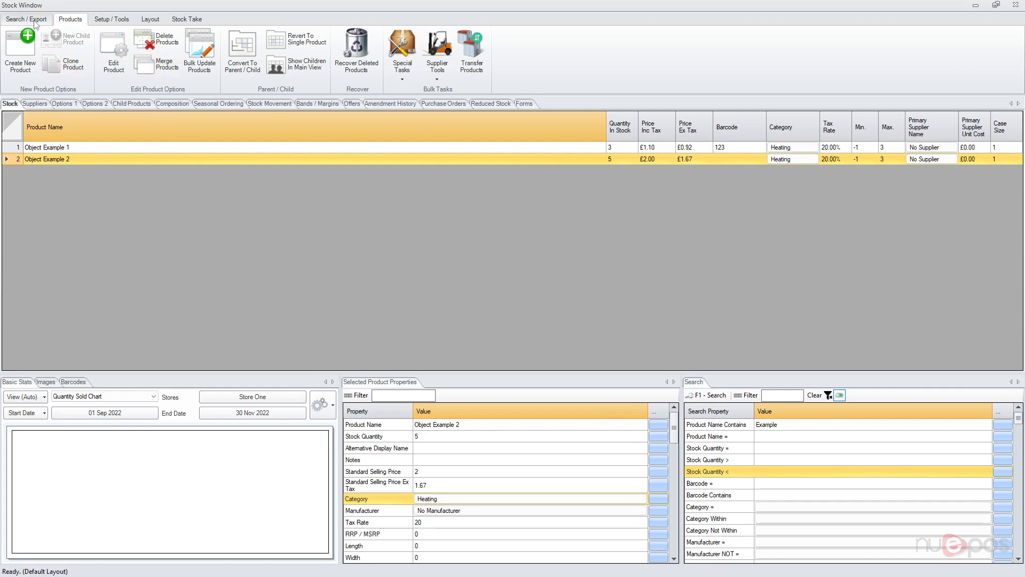
Step: Change the header text of the Quantity In Stock column to "Quantity" in the default layout
click(34, 21)
click(149, 21)
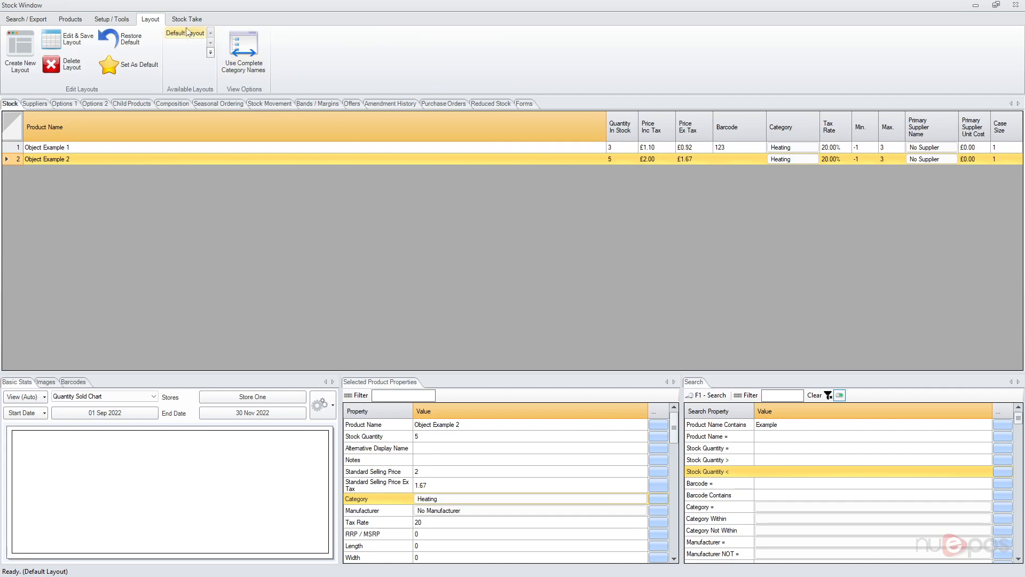
click(73, 50)
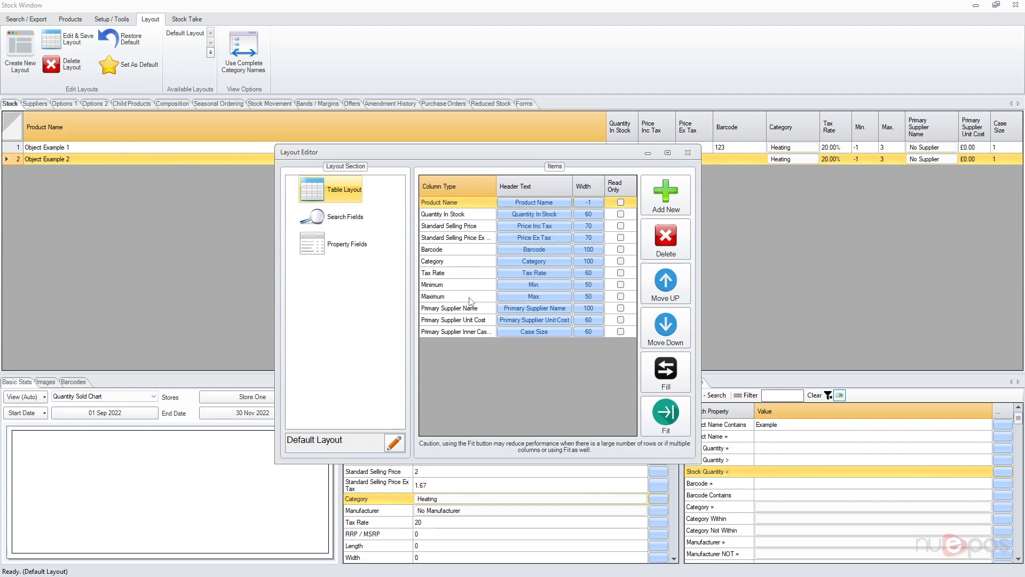
click(456, 216)
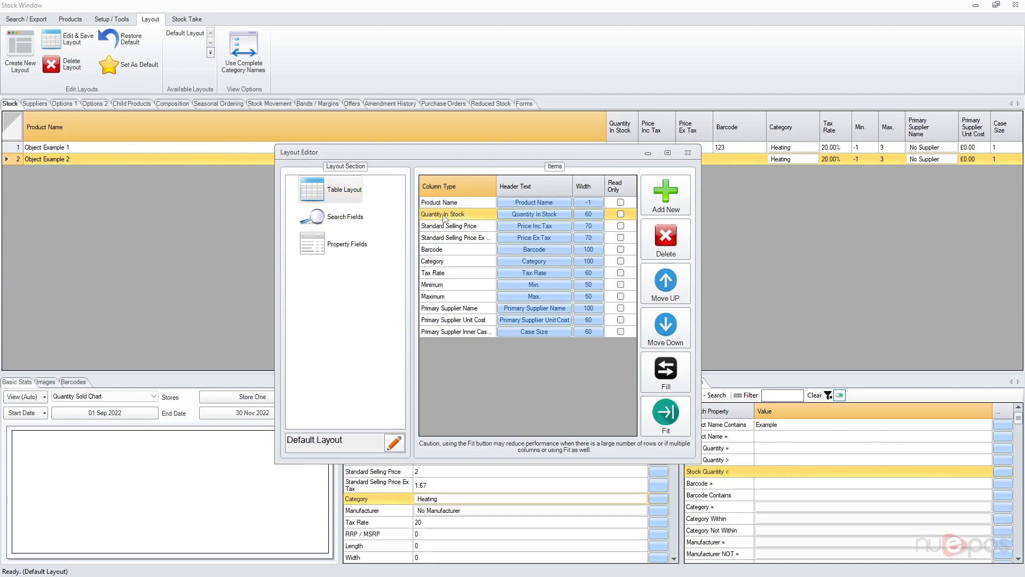
click(535, 219)
text(Qu)
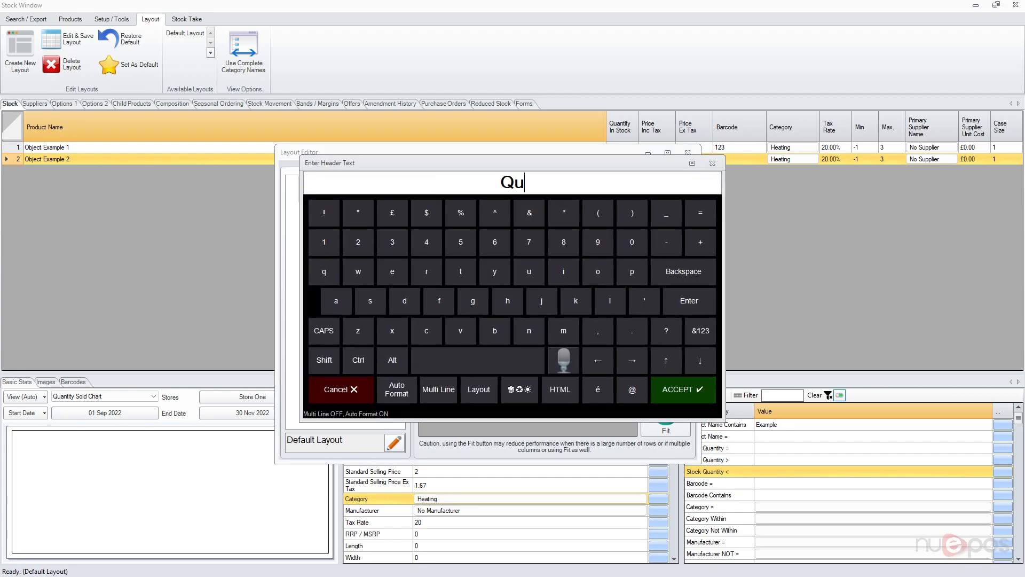
text(antity)
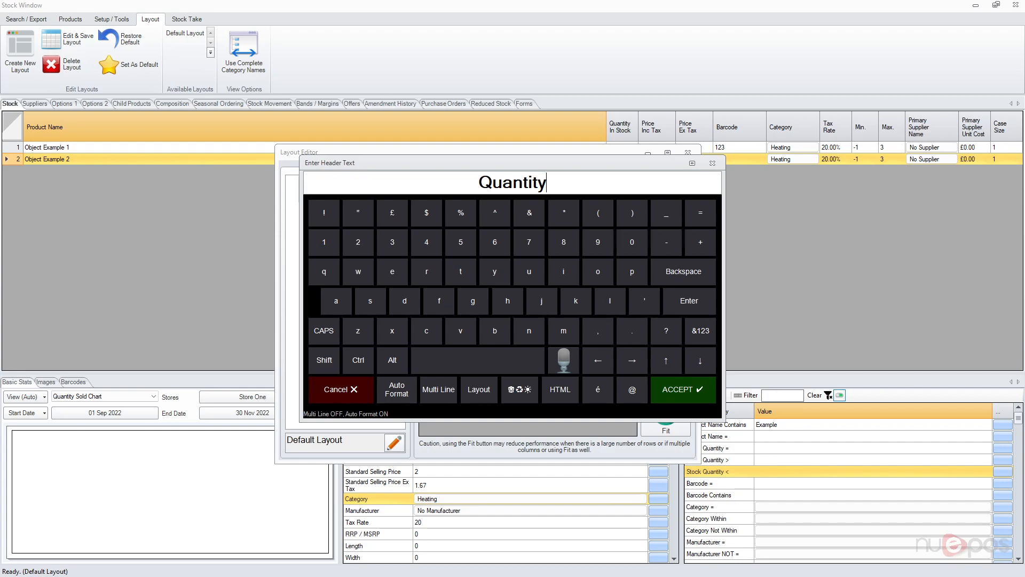
click(684, 389)
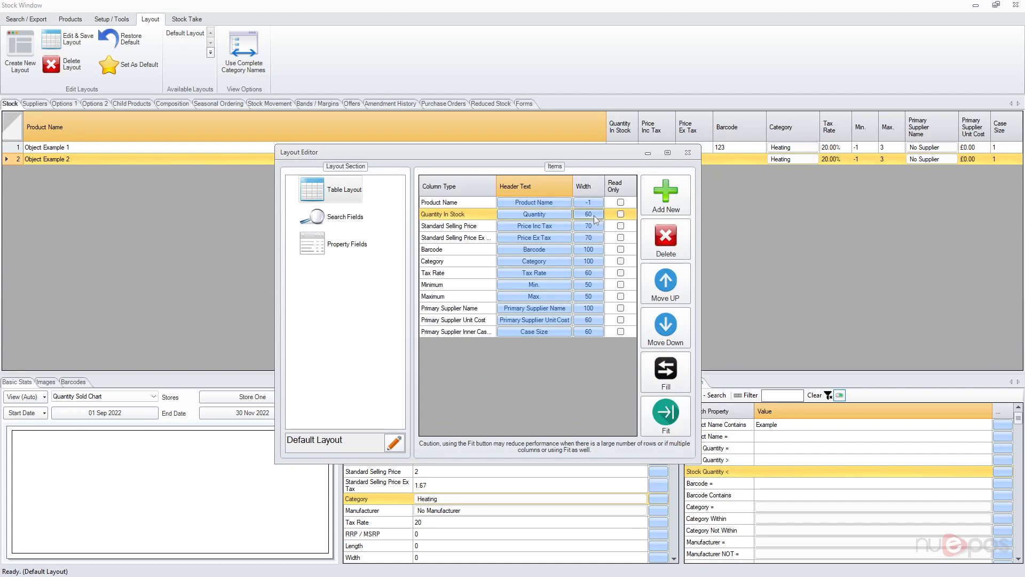
Step: Set the width of the Quantity In Stock column to 65, close the layout editor and reload the product list
click(596, 219)
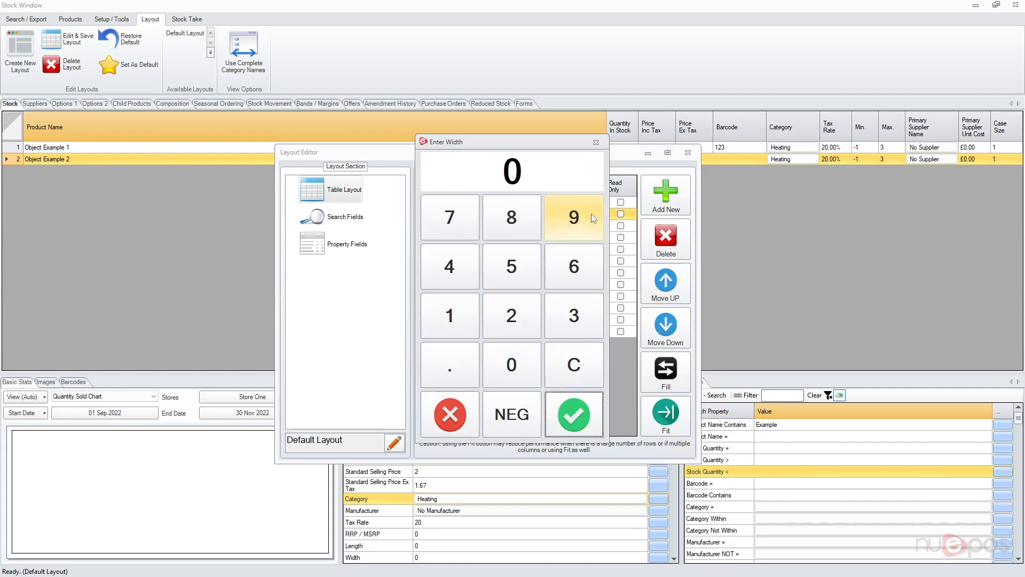
text(65)
key(Return)
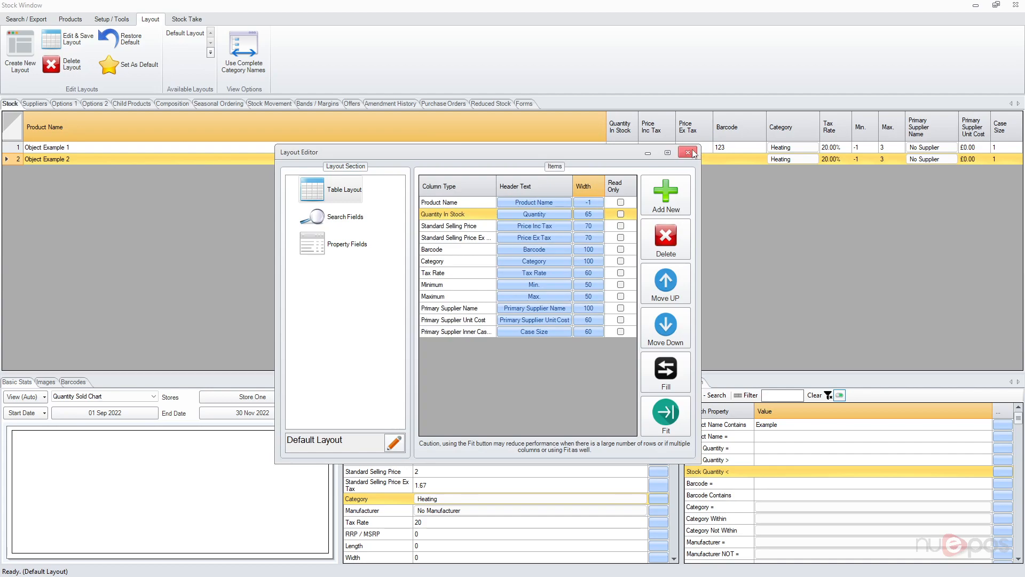
click(688, 153)
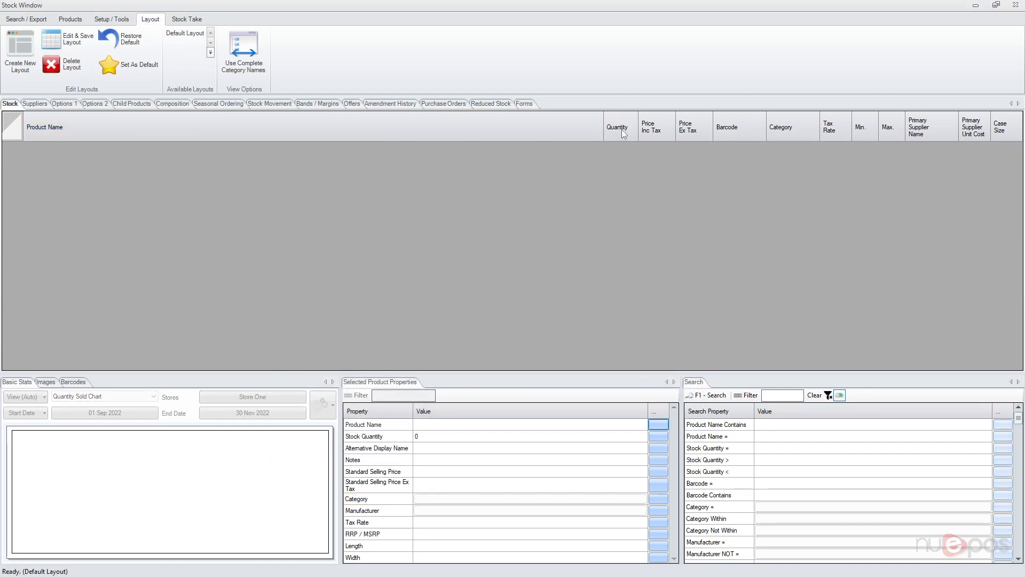
key(F1)
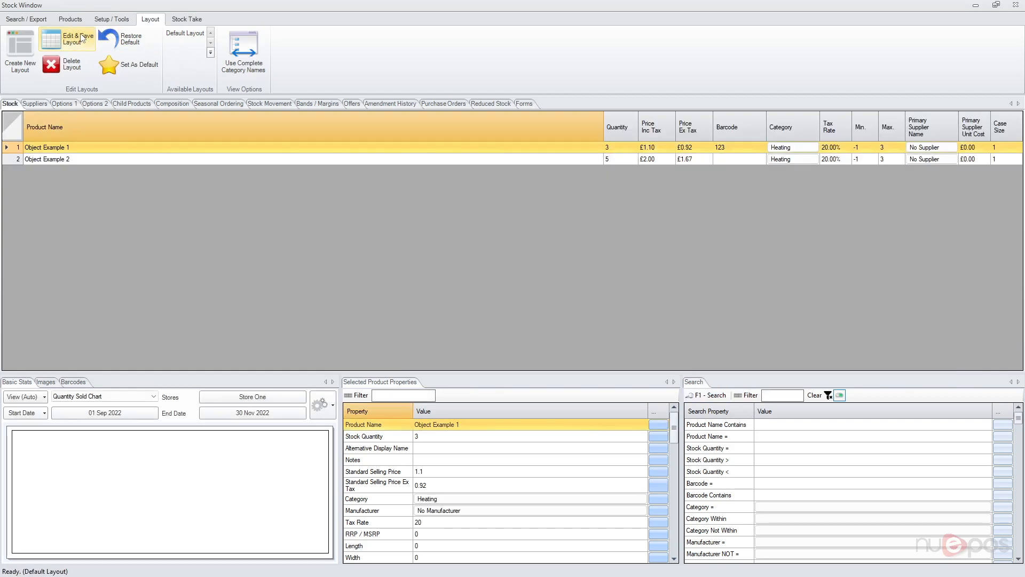
Step: Reopen the layout for editing and set the width of the Quantity In Stock column to 60
click(64, 38)
click(605, 201)
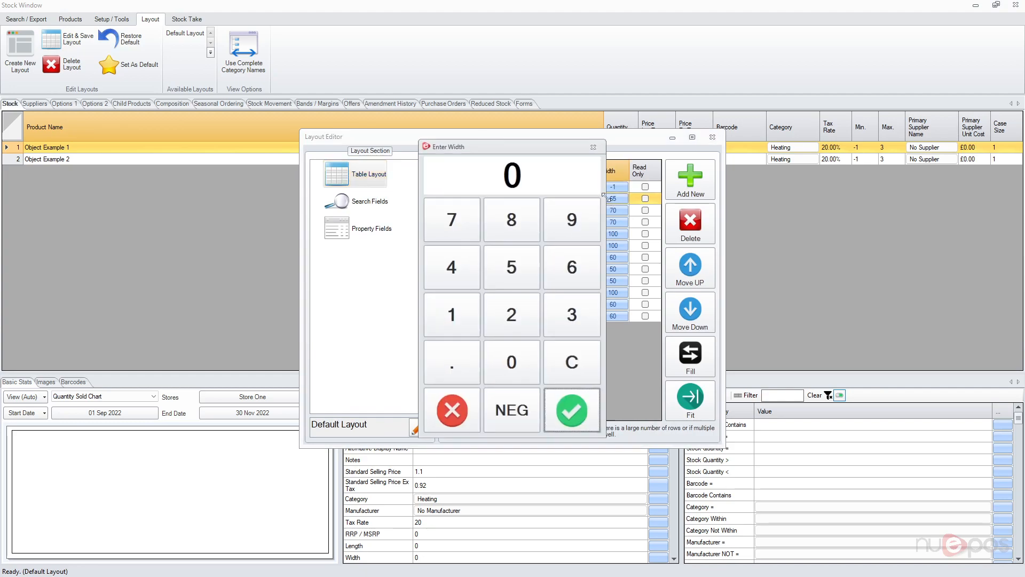
text(60)
key(Return)
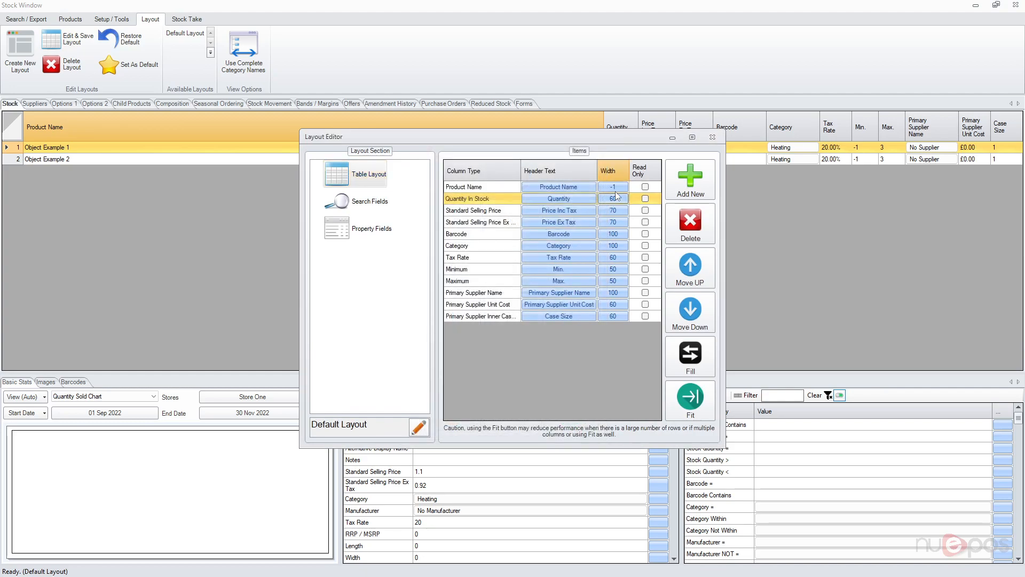
Step: Try the Fill and Fit width options on the Product Name column
click(486, 189)
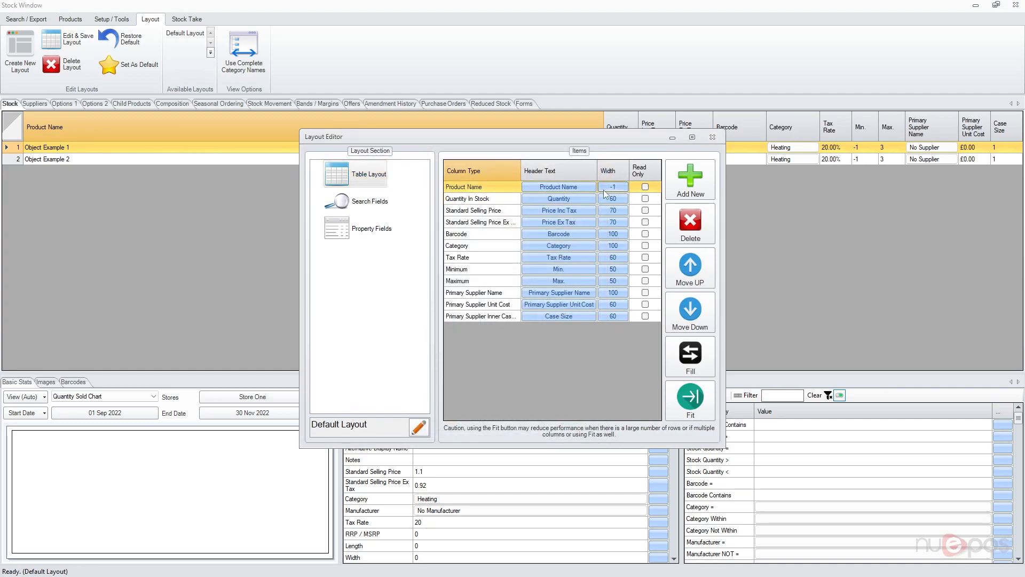
click(690, 355)
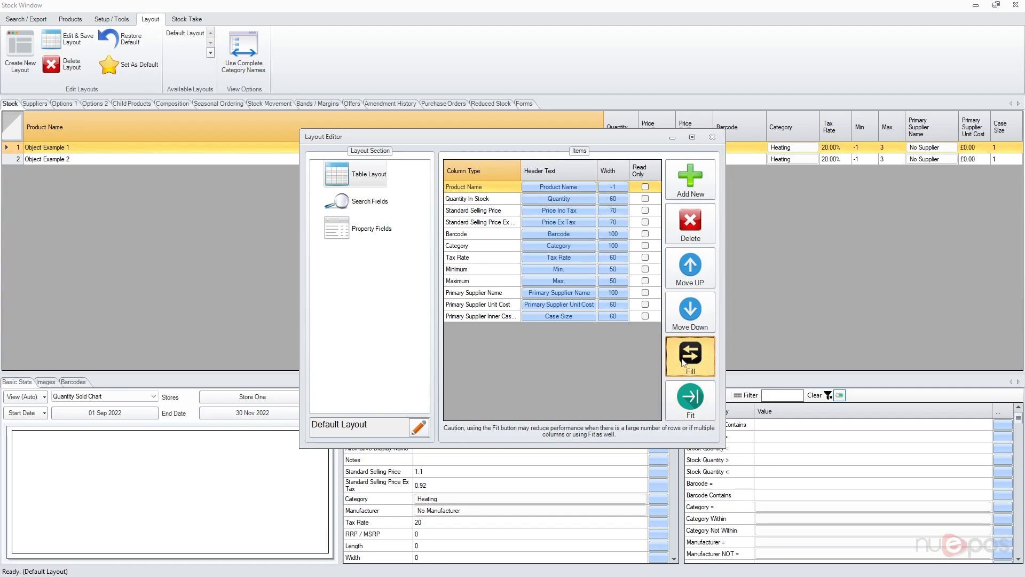
click(686, 410)
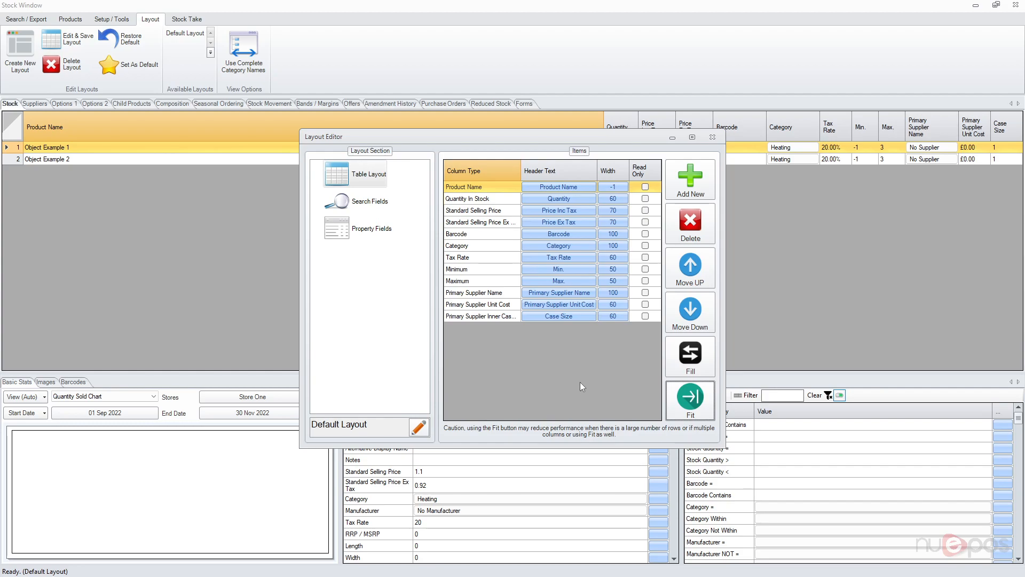
Step: Make the Quantity In Stock column read-only in the table layout
click(653, 199)
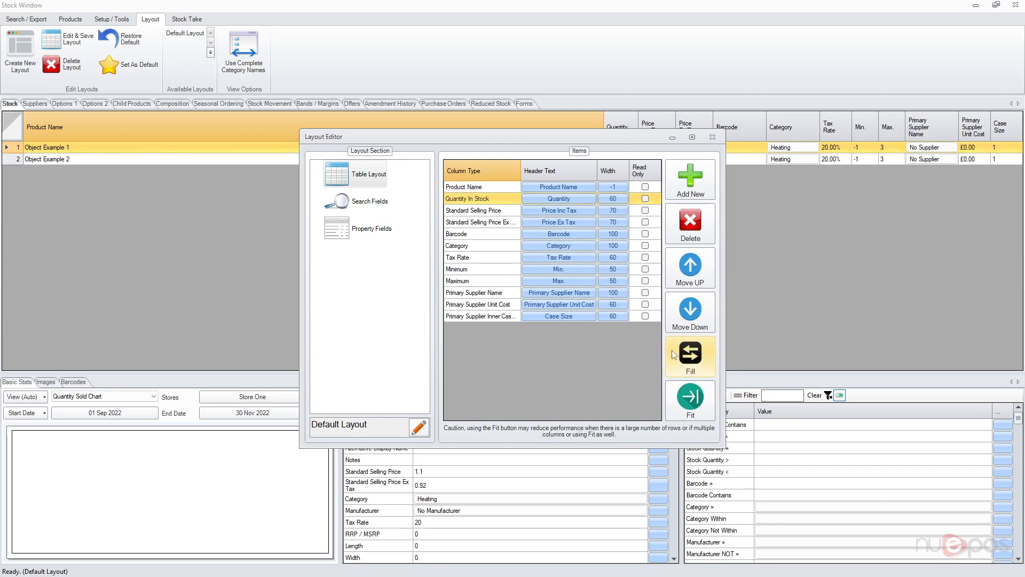
click(645, 199)
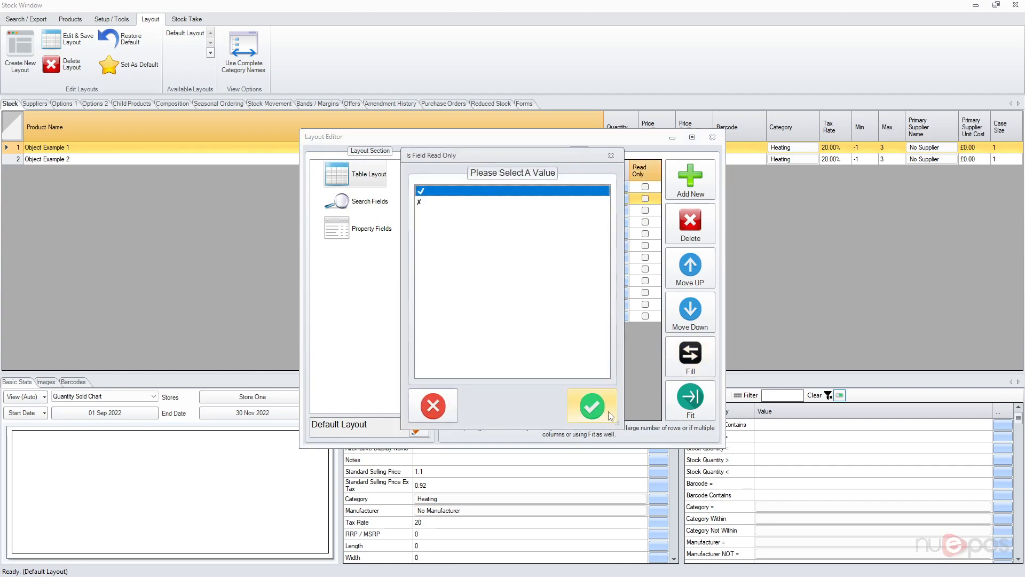
click(590, 404)
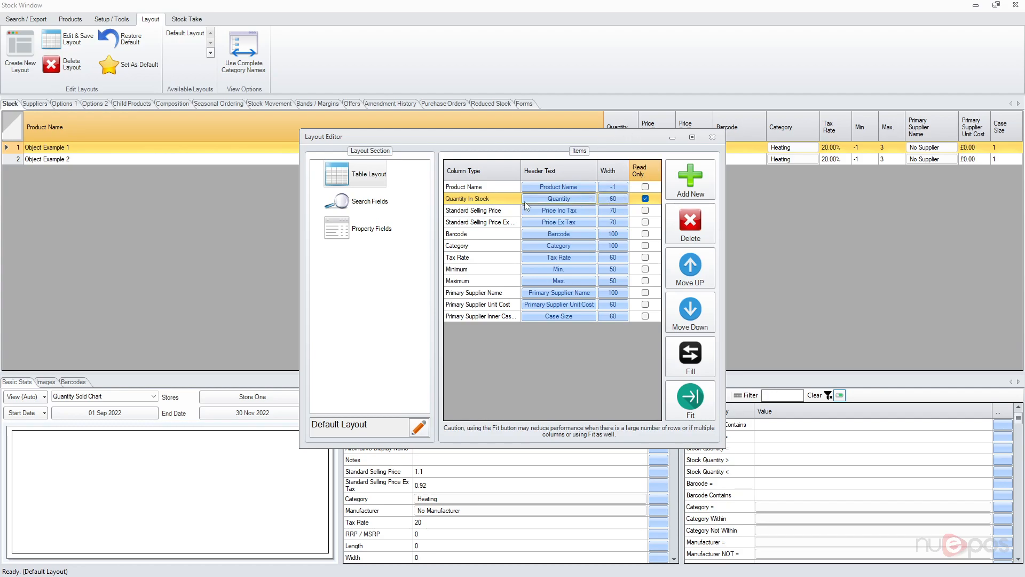
Step: Add a Manufacturer column with the heading "Manufacturer" to the table layout and rerun the product search
click(497, 188)
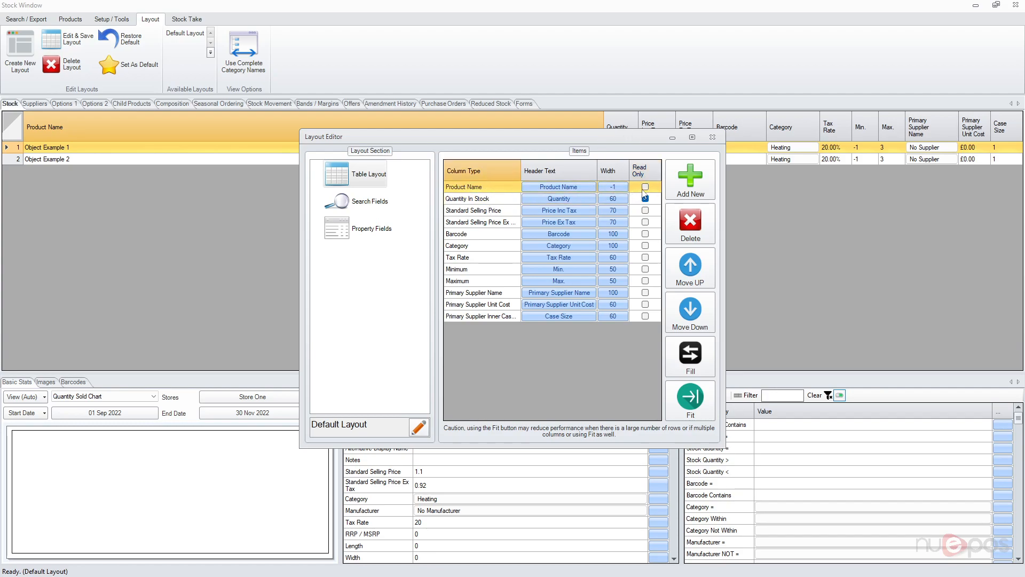
click(691, 191)
drag(605, 213, 612, 248)
scroll(483, 281, up, 1)
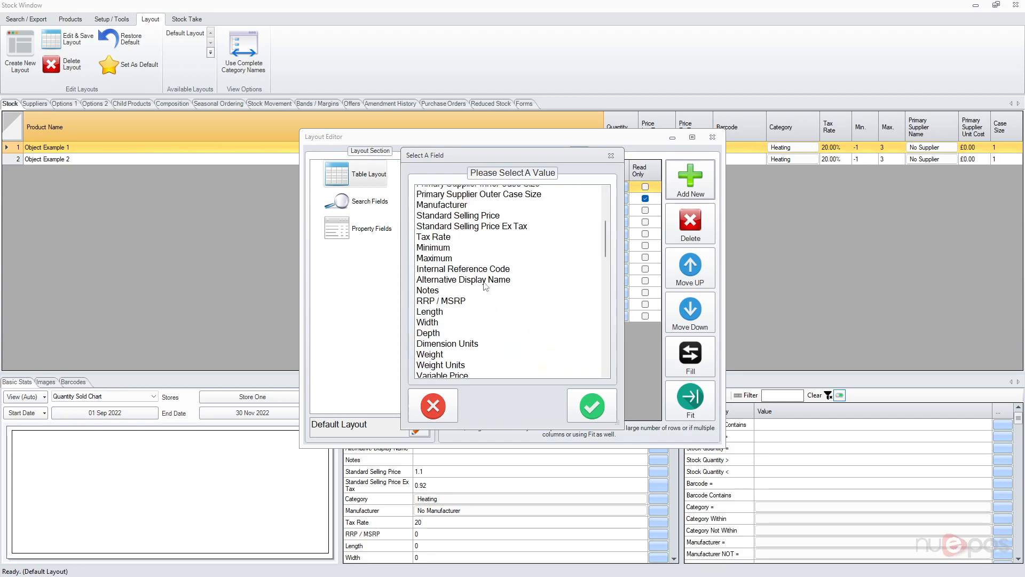
scroll(485, 284, up, 3)
scroll(484, 297, up, 3)
click(474, 359)
drag(524, 163, 297, 184)
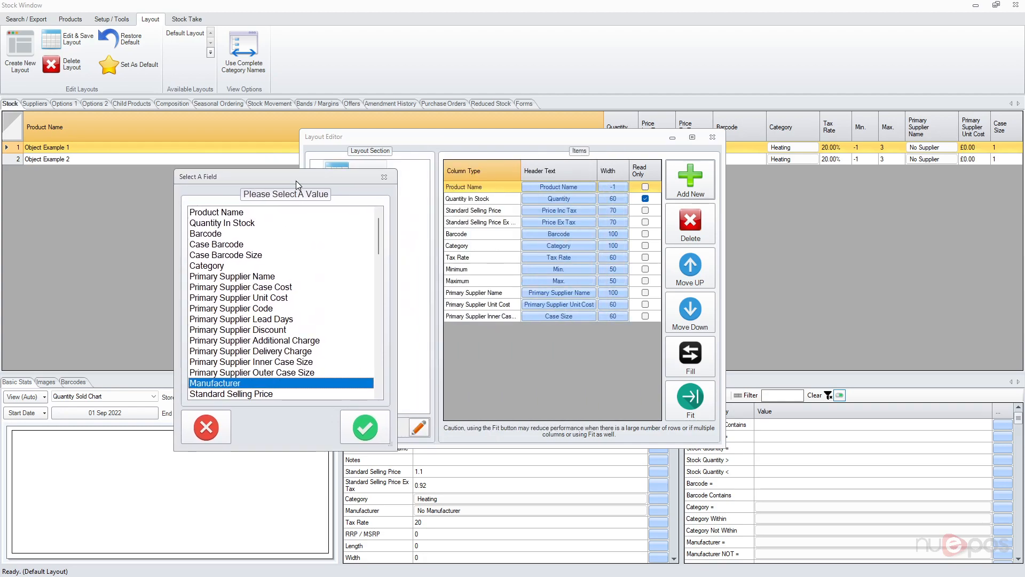
click(362, 427)
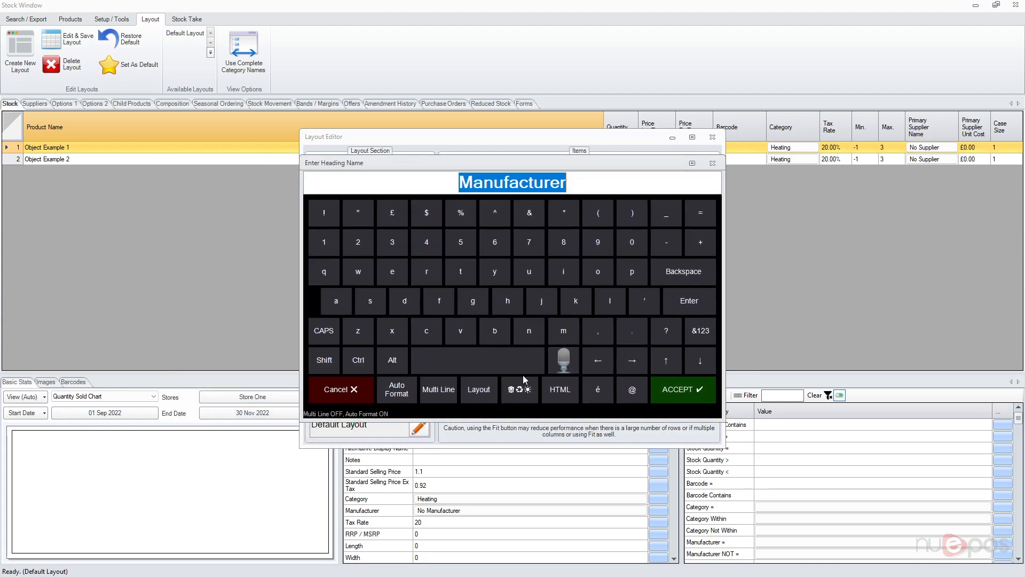
click(697, 395)
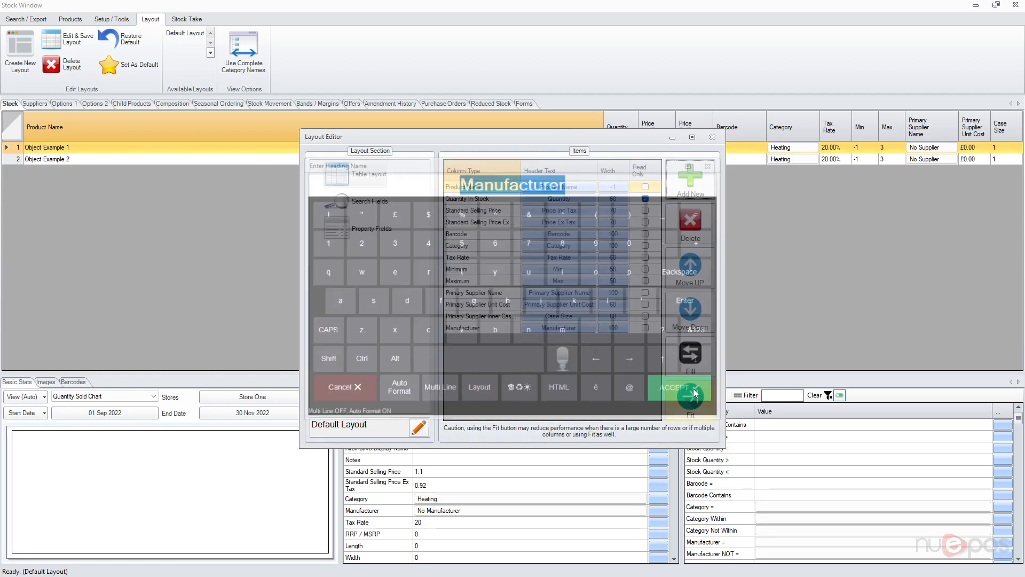
click(713, 138)
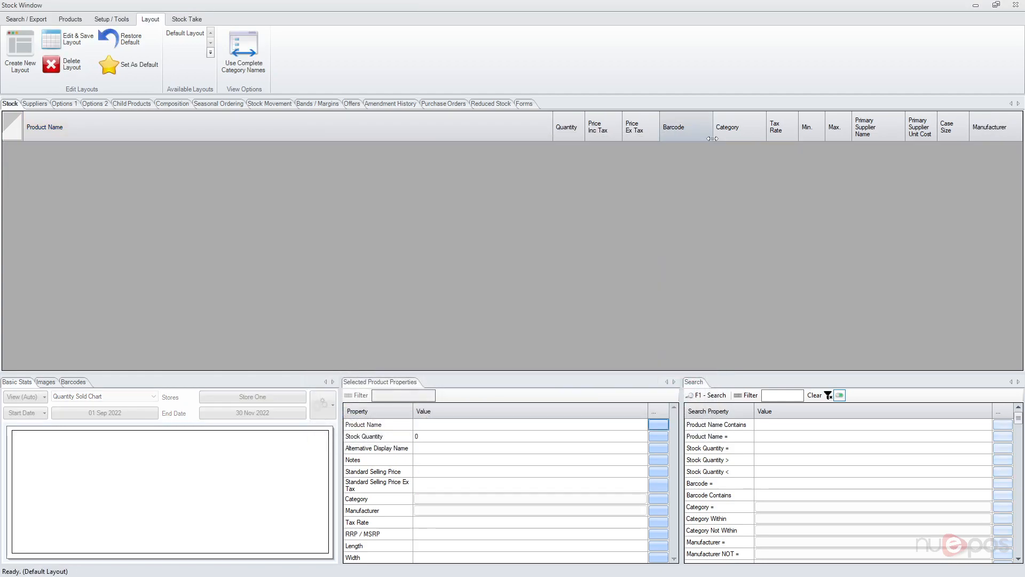
click(707, 395)
Step: Open the Search Fields section of the default layout for editing and look through its available fields
click(50, 39)
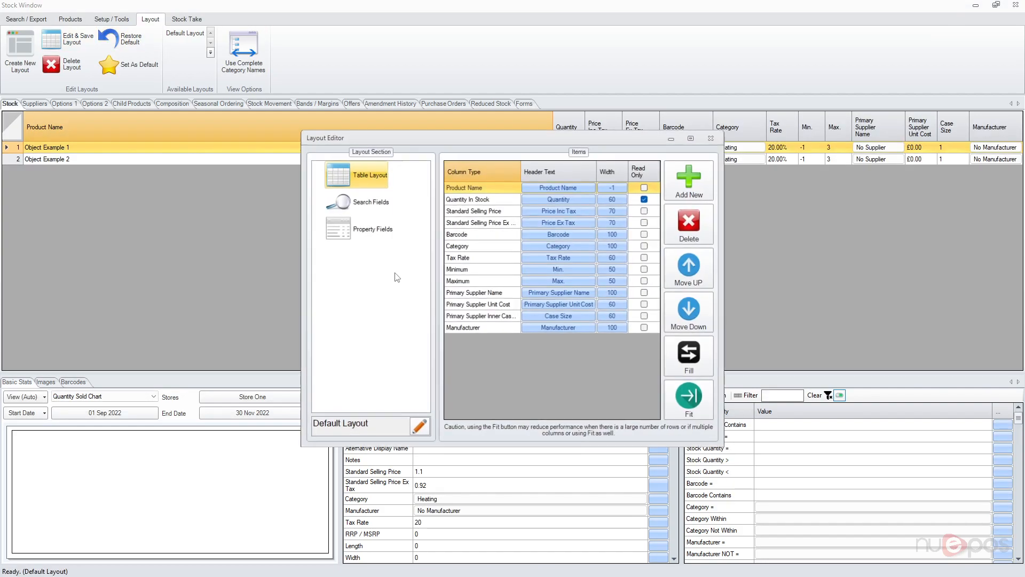
click(358, 205)
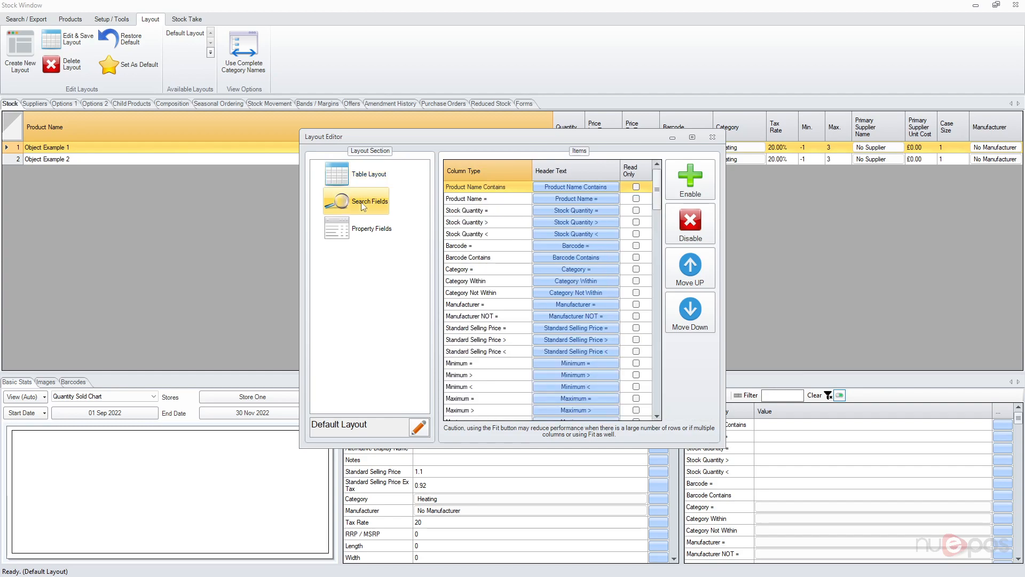
drag(657, 192, 667, 295)
scroll(534, 251, up, 15)
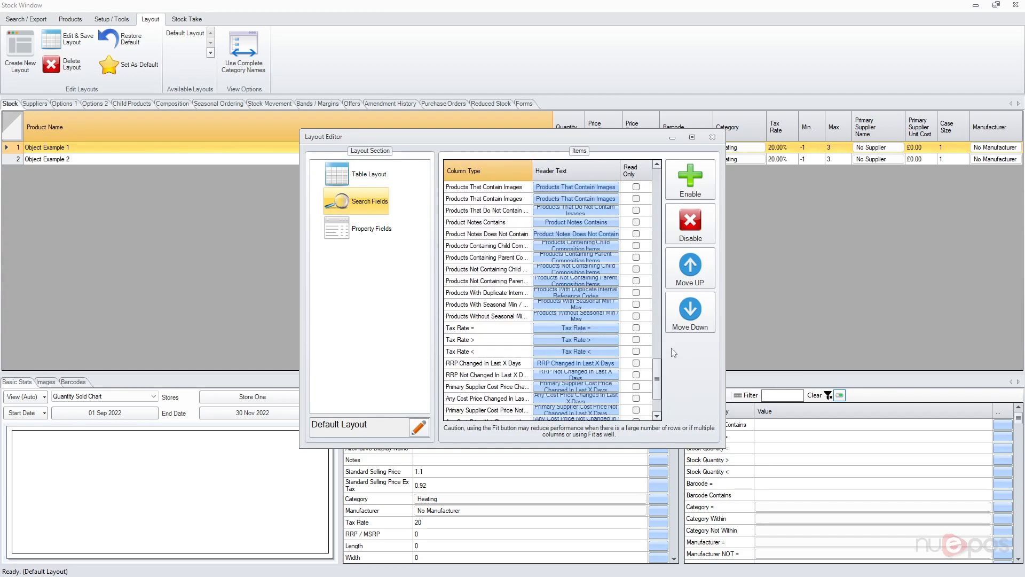
Step: Move the "Barcode Contains" search field up the list to directly below "Product Name Contains"
click(489, 239)
click(494, 211)
click(495, 200)
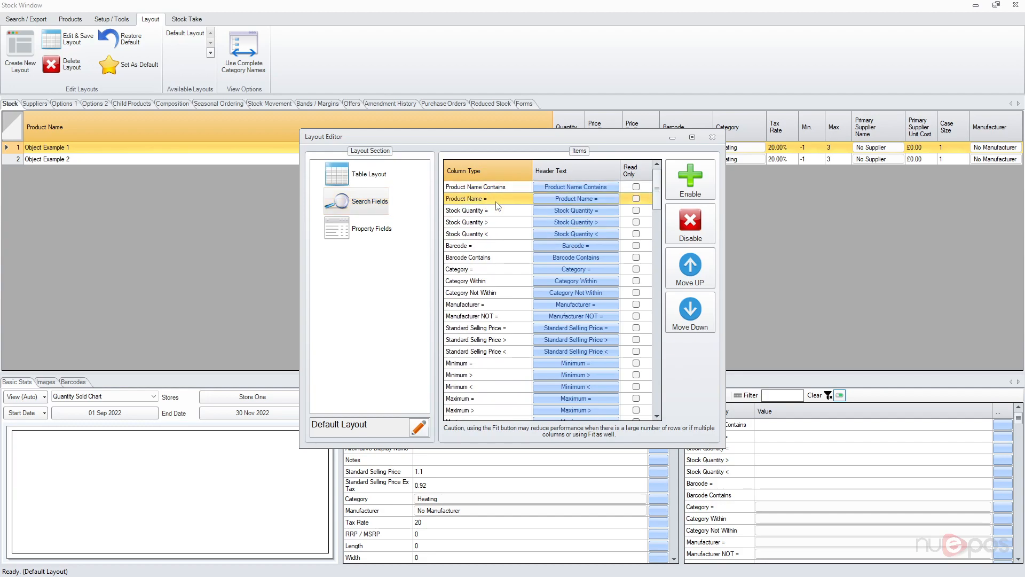
click(489, 258)
click(693, 270)
click(694, 271)
click(693, 271)
click(694, 271)
click(694, 271)
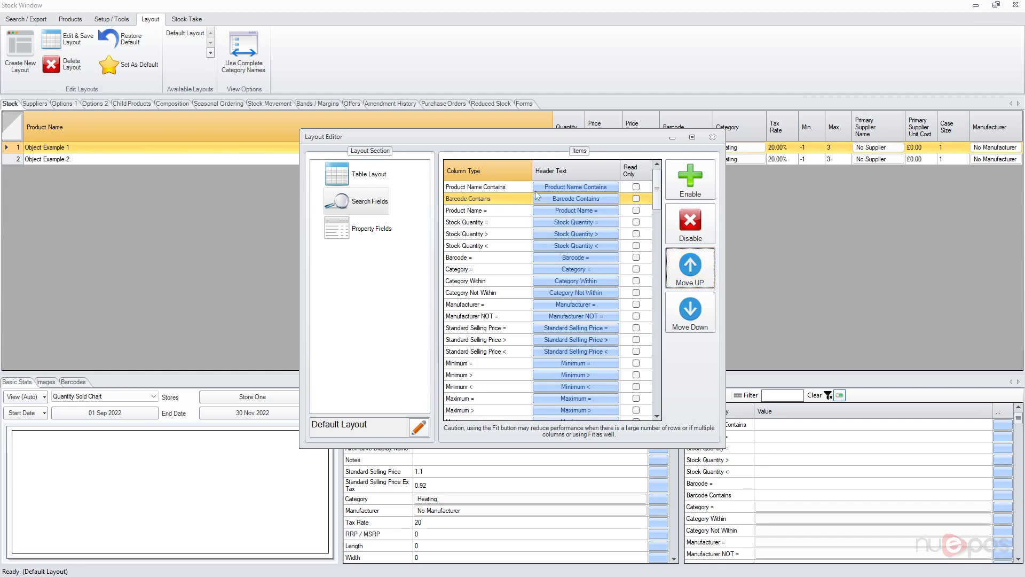
Step: Disable the "Product Name =" search field in the default layout
click(492, 213)
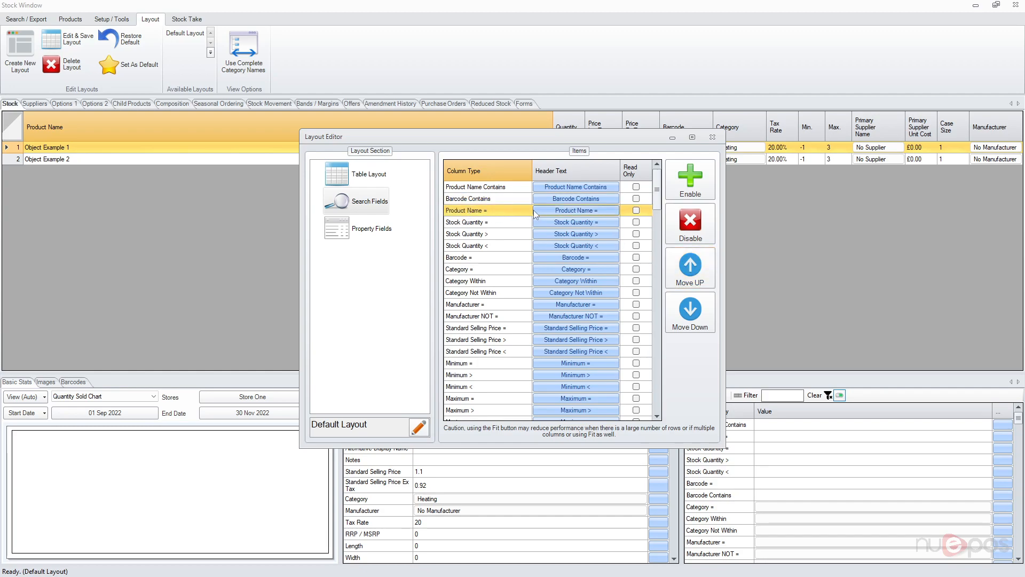
click(500, 187)
click(496, 213)
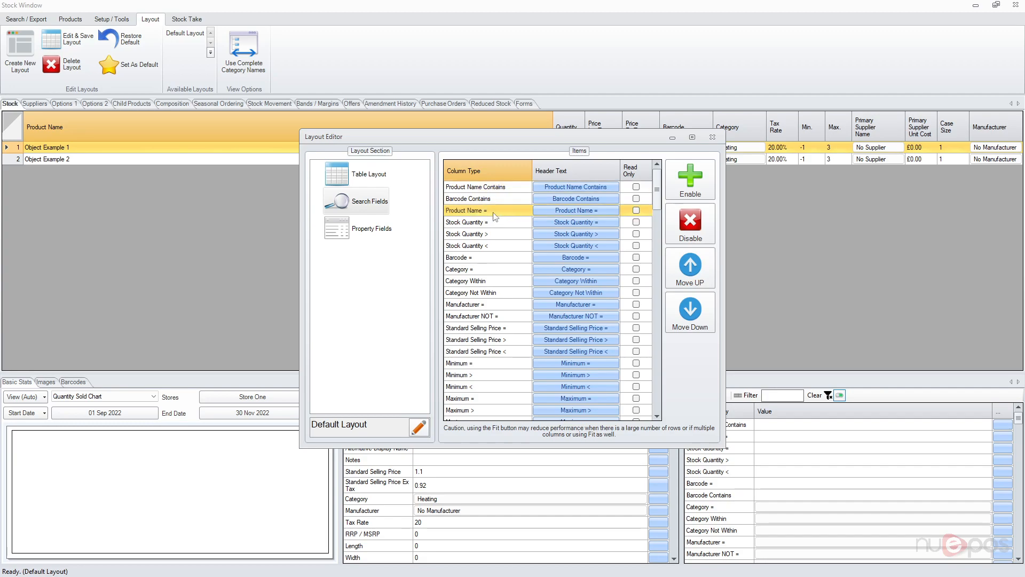
click(691, 234)
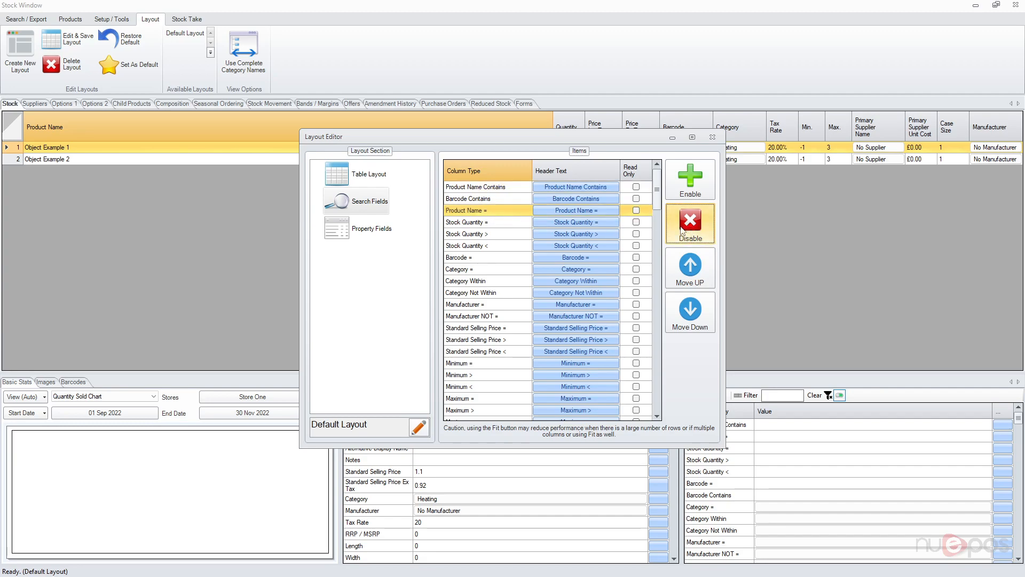
click(512, 284)
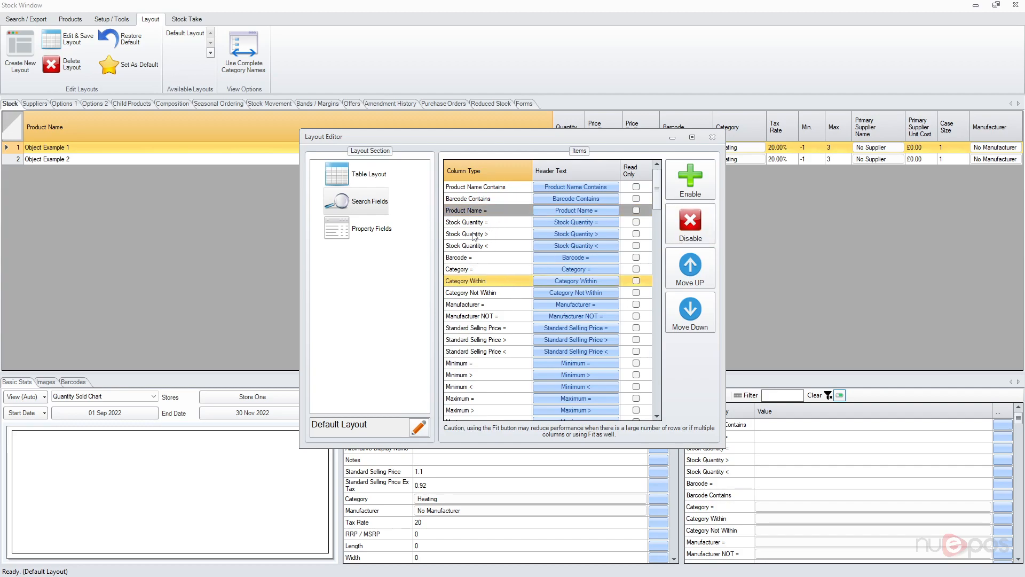
Step: Review the default layout's Property Fields, Search Fields and Table Layout sections and close the layout editor
click(359, 236)
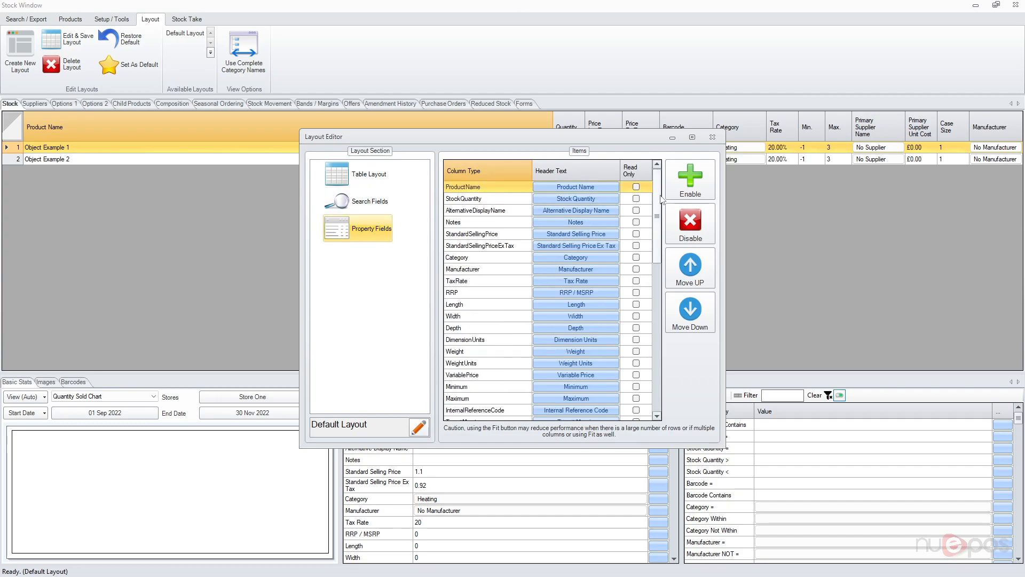
drag(662, 274, 671, 181)
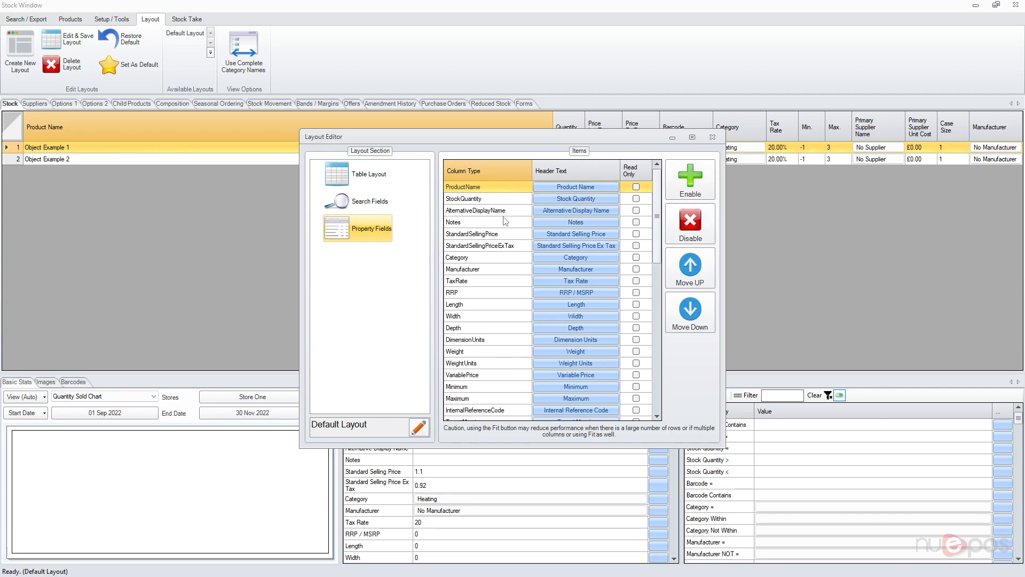
click(361, 207)
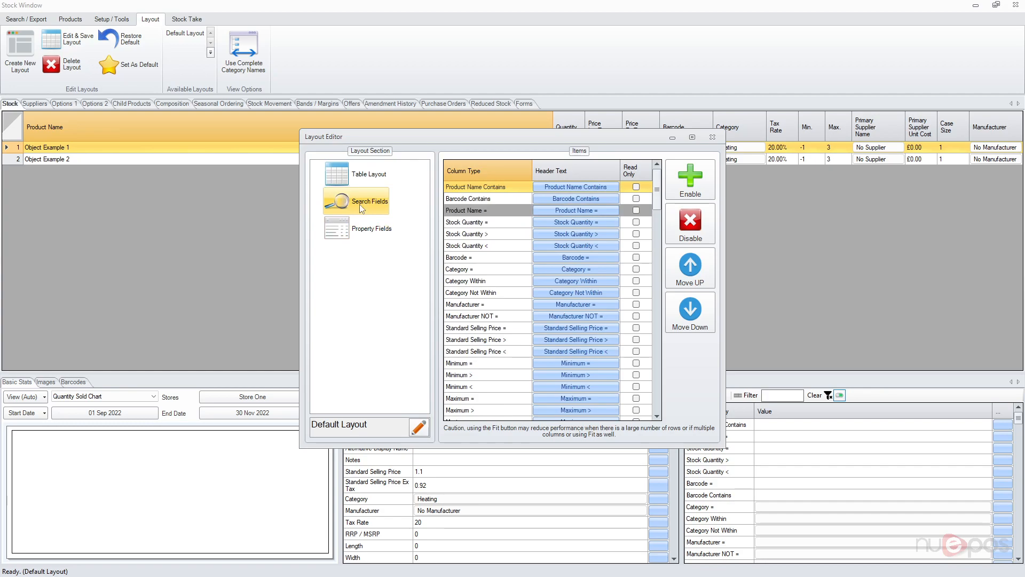
click(364, 182)
click(364, 204)
mouse_move(659, 195)
mouse_down()
mouse_move(661, 373)
mouse_move(656, 192)
mouse_up()
click(342, 176)
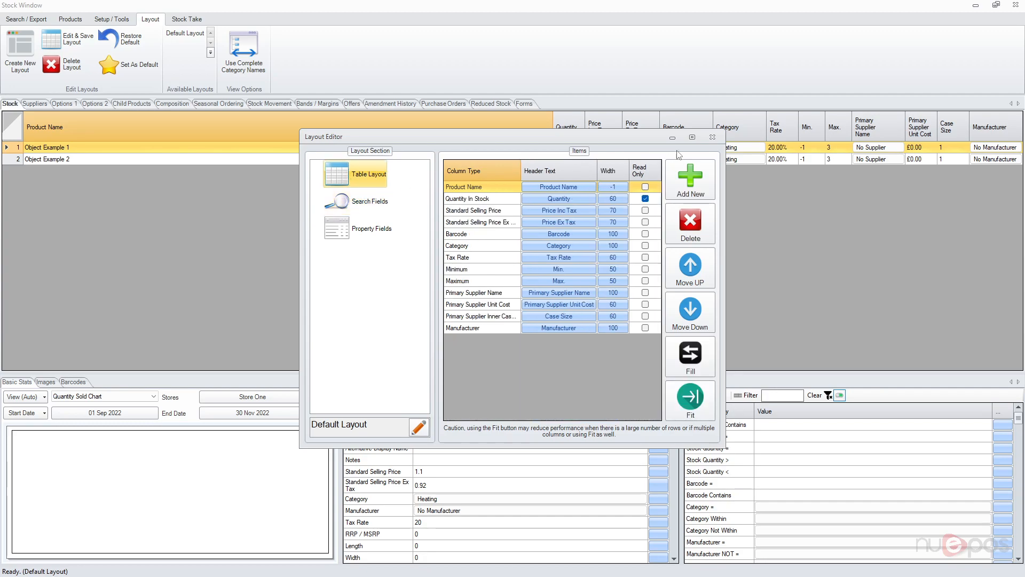
click(713, 138)
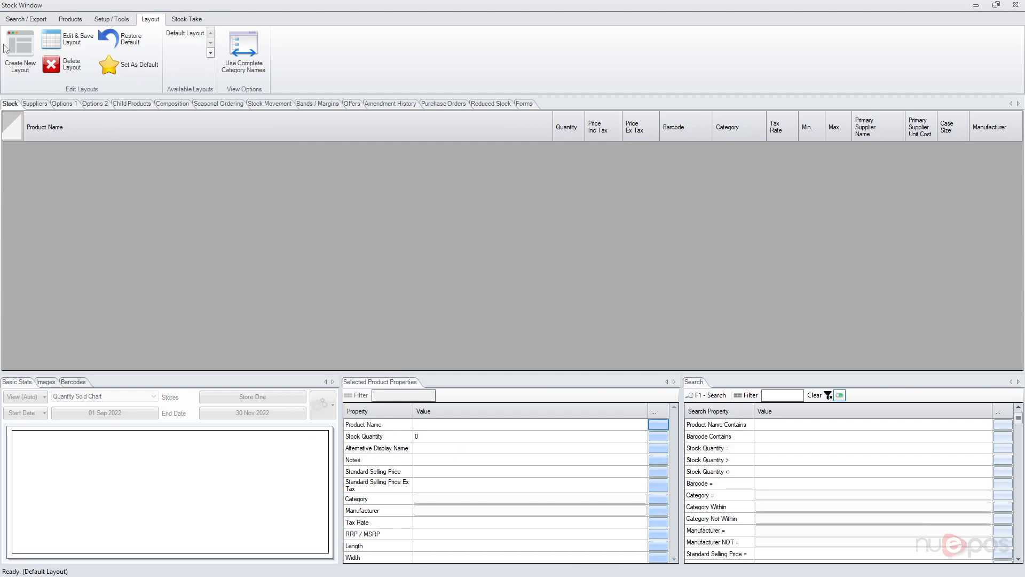
Step: Create a new layout named "Stats"
click(19, 61)
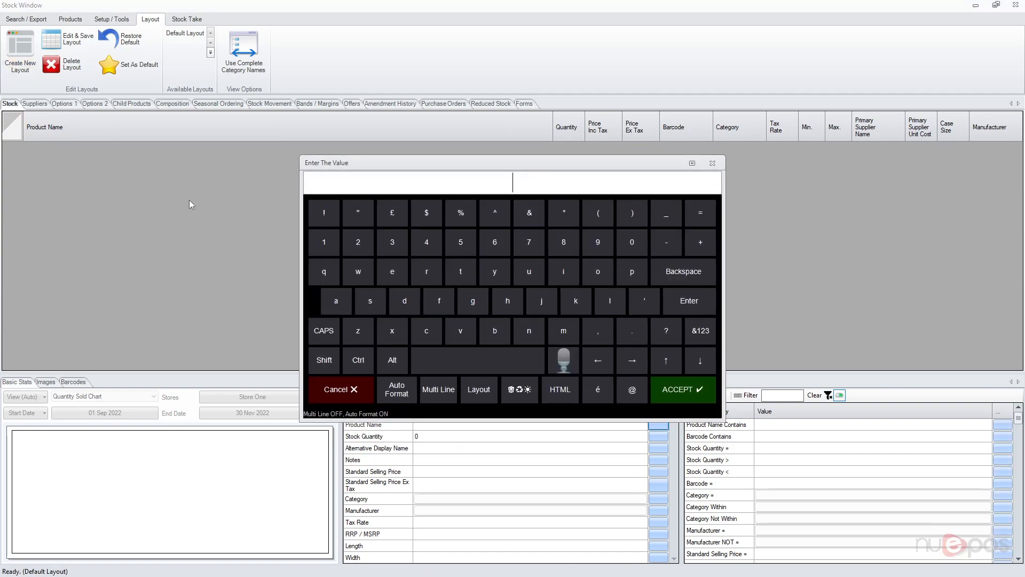
text(Stats)
key(Return)
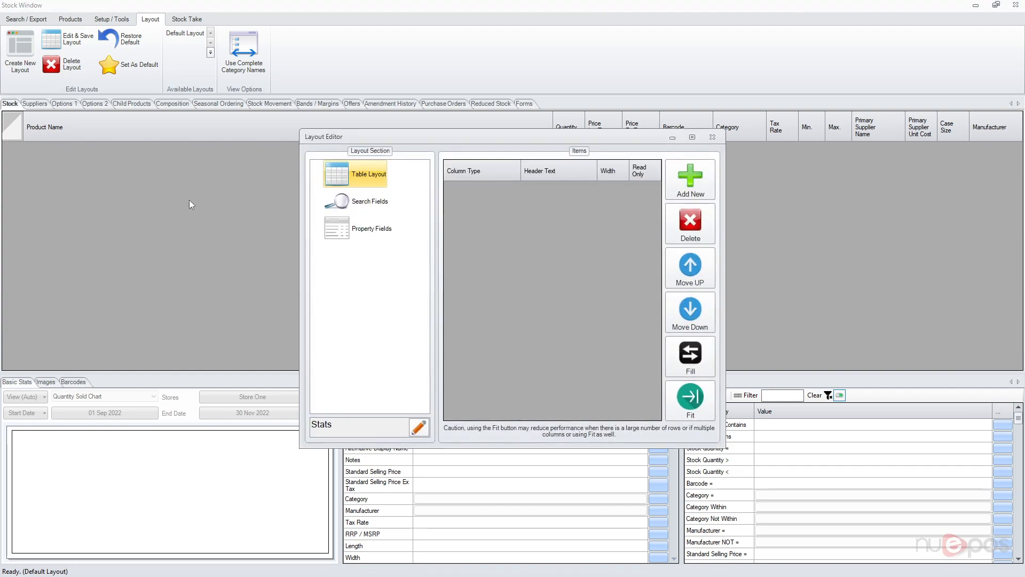
Step: Add a Product Name column with the heading "Product Name" to the Stats table layout
click(669, 186)
click(497, 204)
click(590, 406)
click(683, 394)
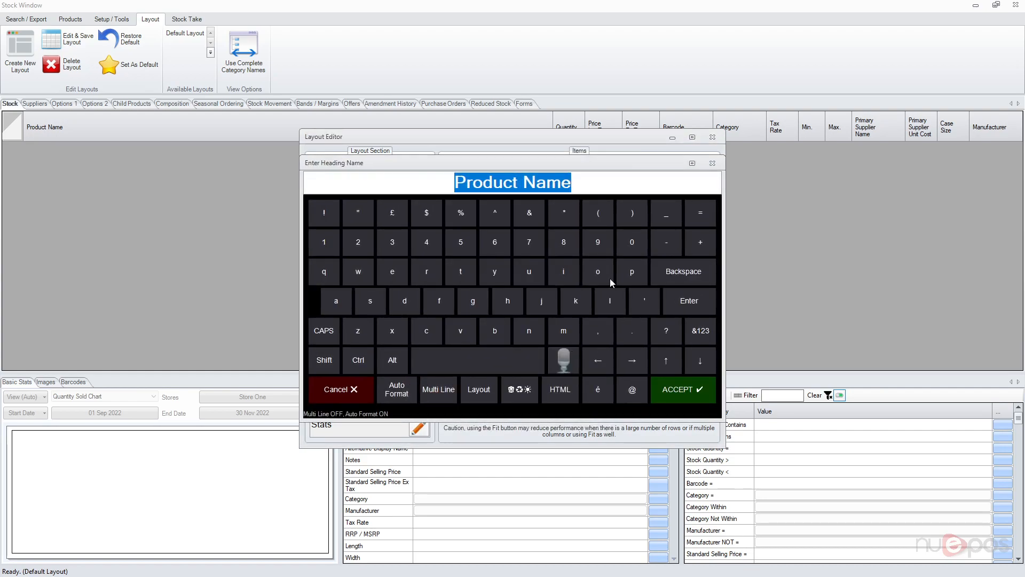
Step: Add a Quantity In Stock column to the Stats table layout and set its width to 60
click(672, 185)
click(478, 218)
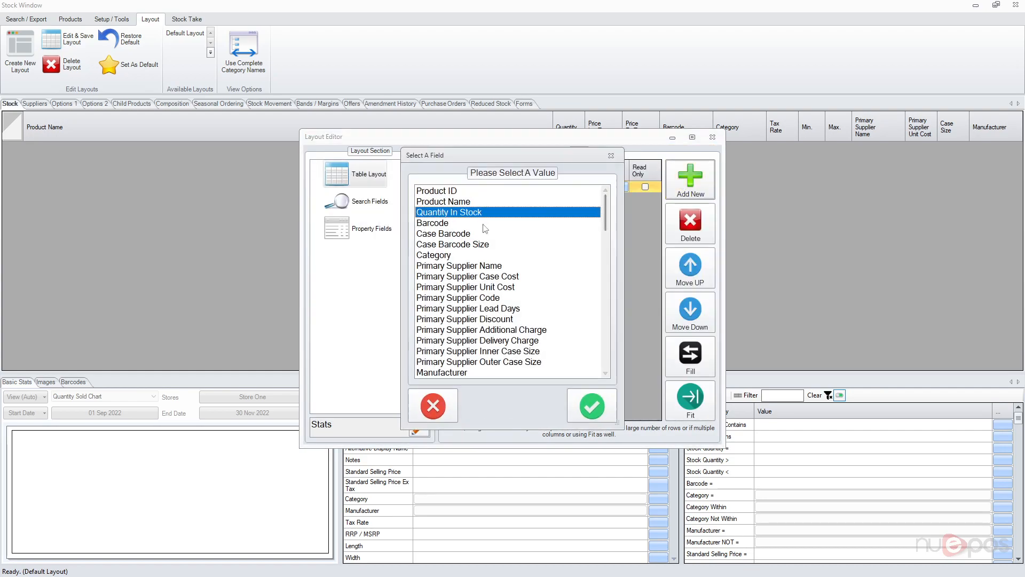
click(592, 405)
click(677, 320)
click(609, 198)
text(60)
key(Return)
Step: Make the Product Name column fill the remaining table width
click(518, 189)
click(685, 349)
click(472, 199)
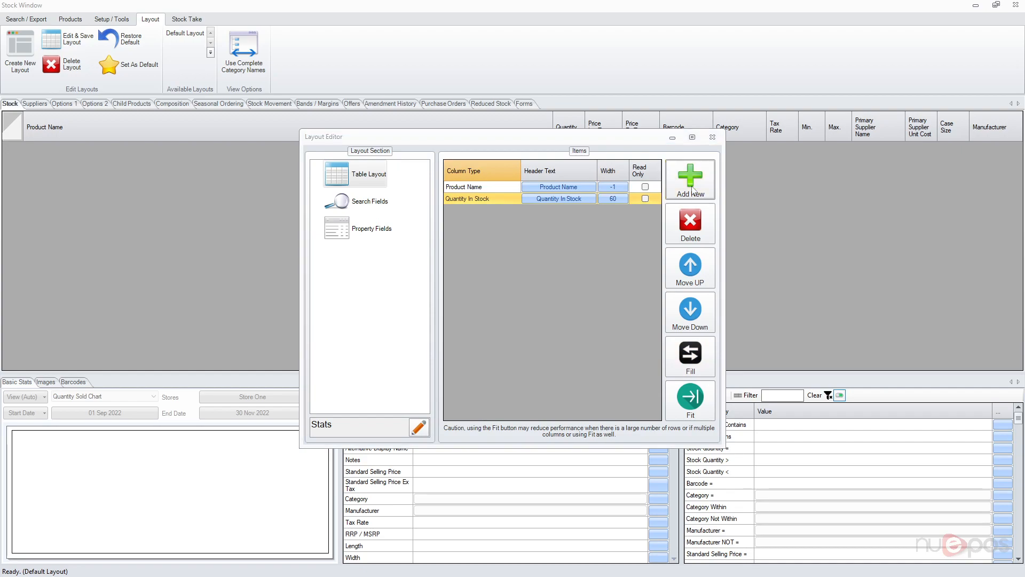
Step: Add a "Total Sold In Last 60 Days For All Stores" column to the Stats table layout with a width of 80
click(690, 179)
drag(605, 219, 606, 307)
click(550, 258)
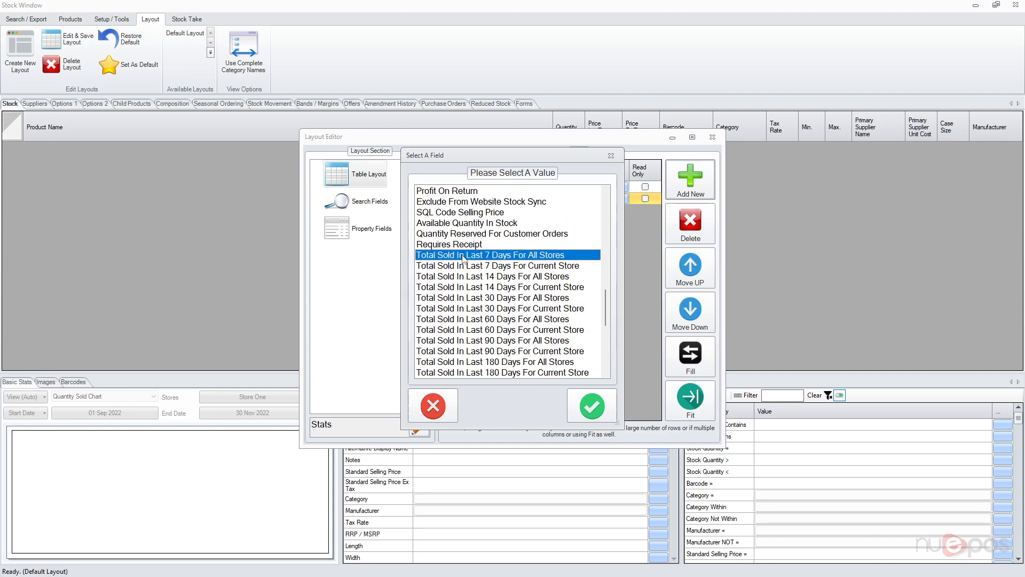
click(512, 320)
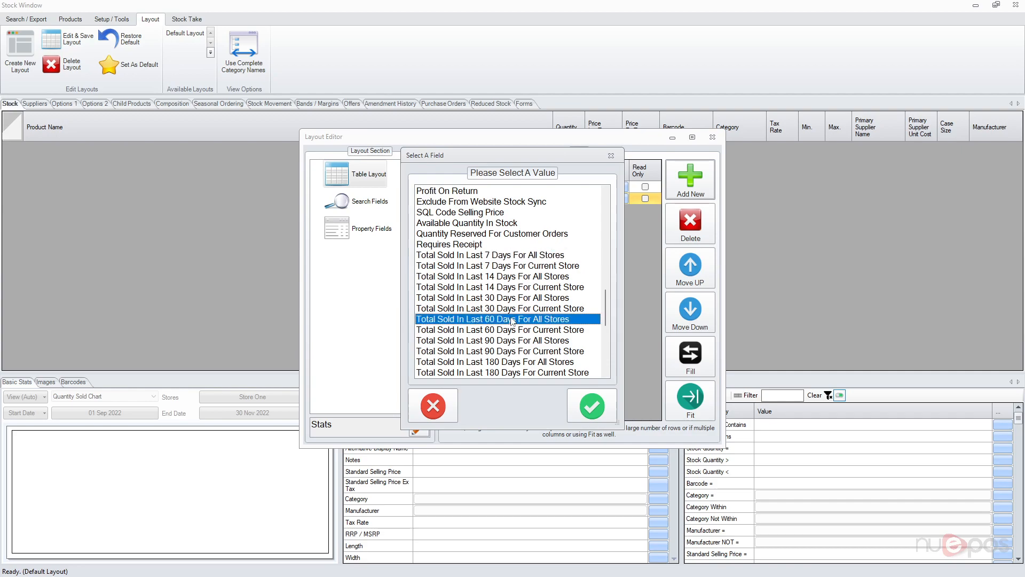
click(588, 395)
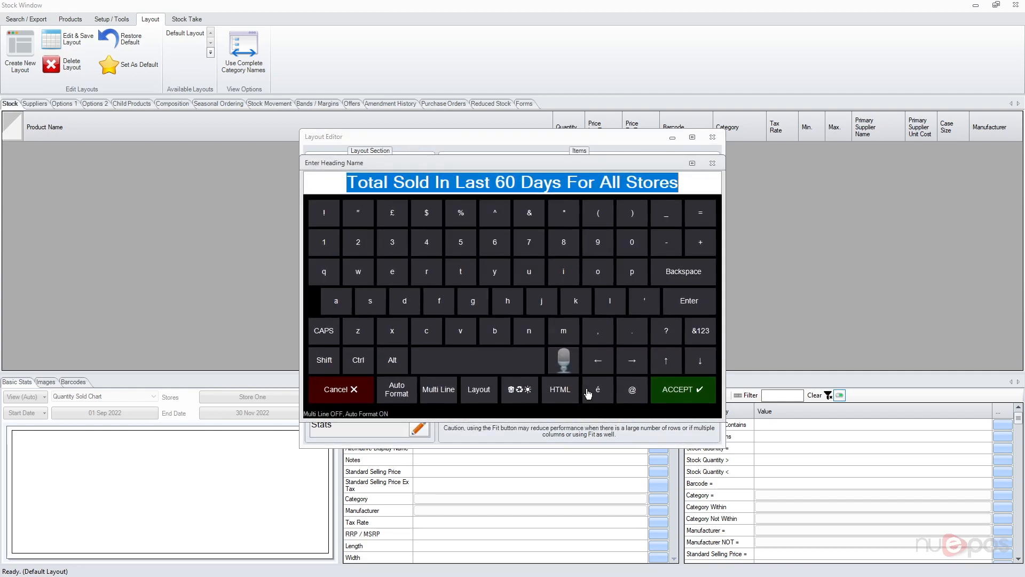
click(680, 390)
click(607, 212)
text(80)
key(Return)
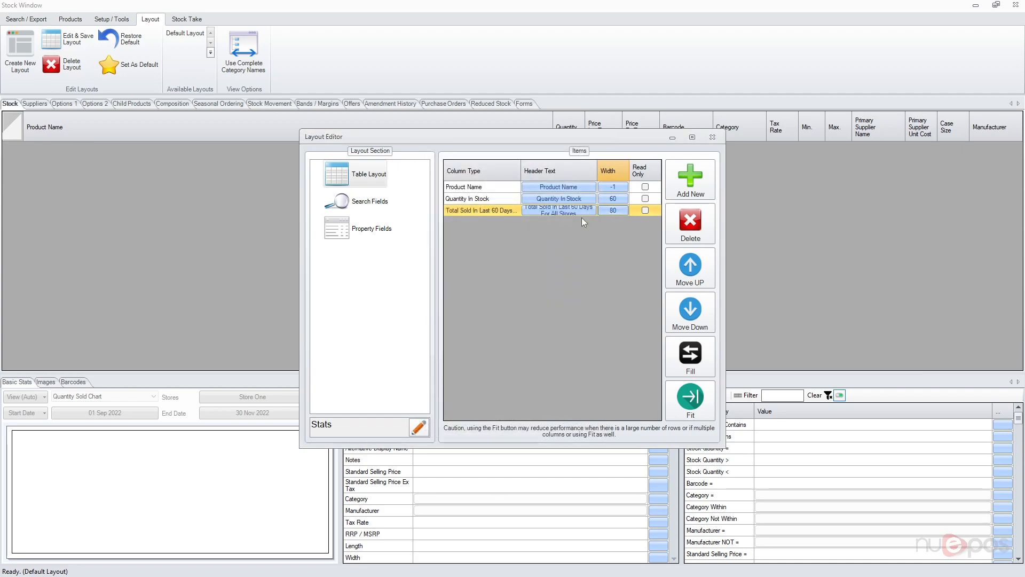
Step: Check the Stats layout's Search Fields and Property Fields sections, return to Table Layout and close the layout editor
click(378, 211)
click(371, 231)
click(376, 165)
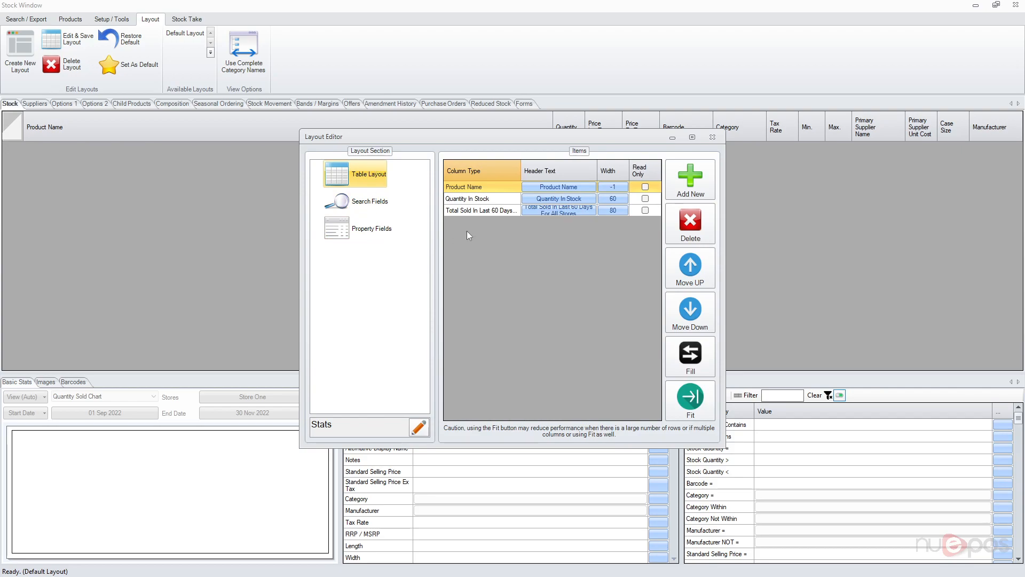
click(712, 137)
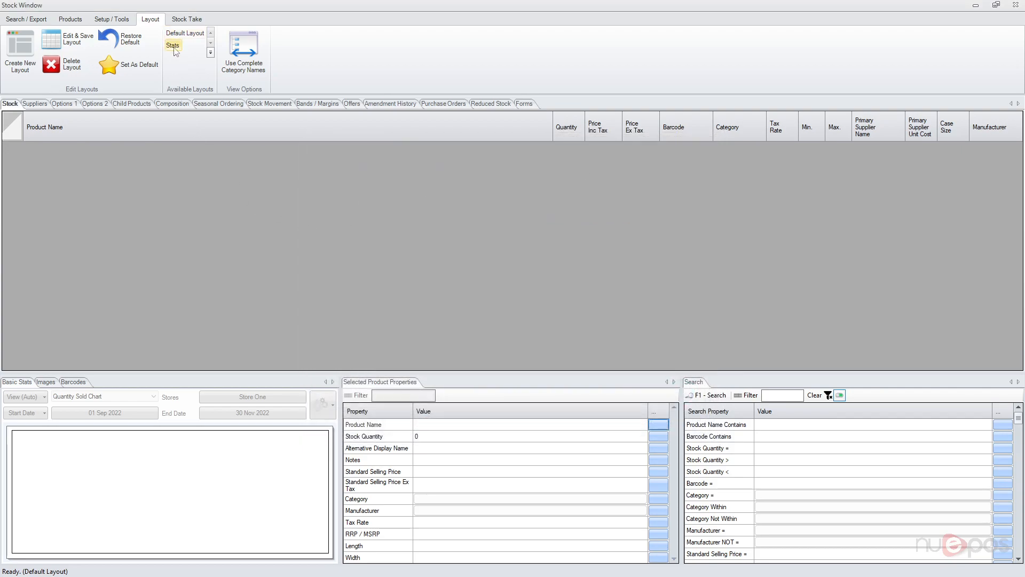
Step: Switch to the Stats layout and run the product search
click(173, 47)
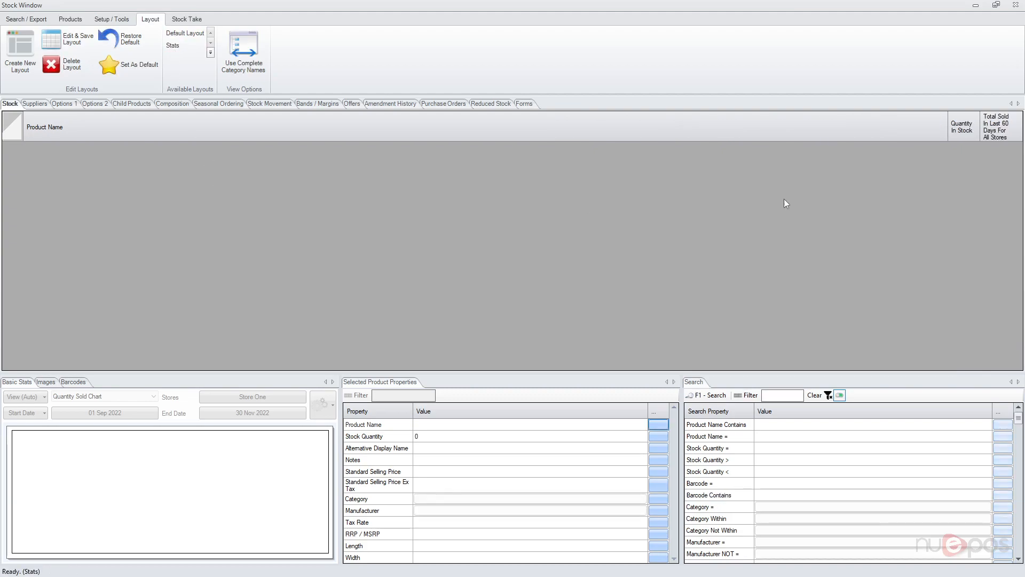
click(707, 395)
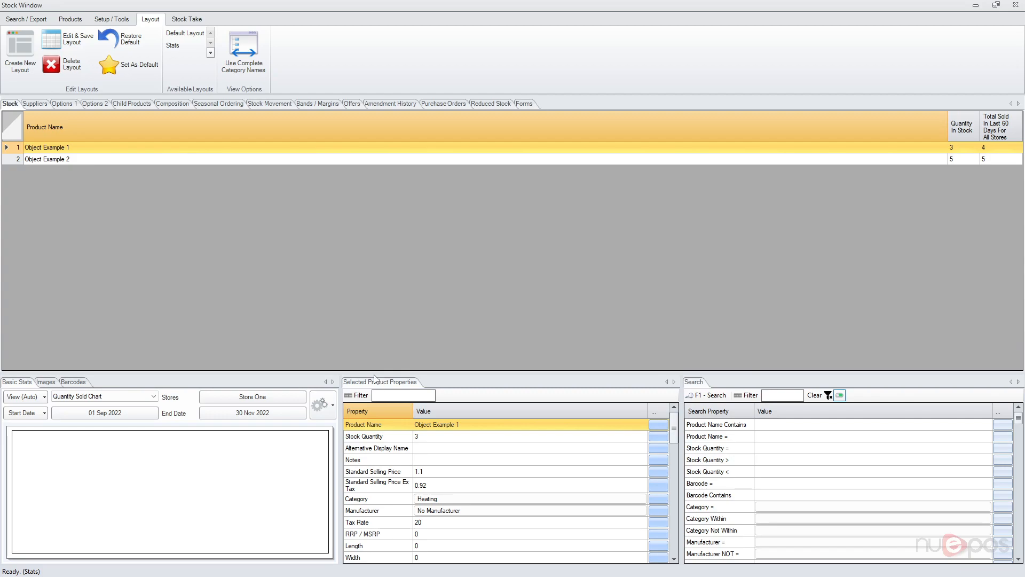
Step: Dock the Search panel beside the stock table and the Basic Stats panel between the Images and Selected Product Properties panels
click(691, 383)
drag(694, 385, 671, 261)
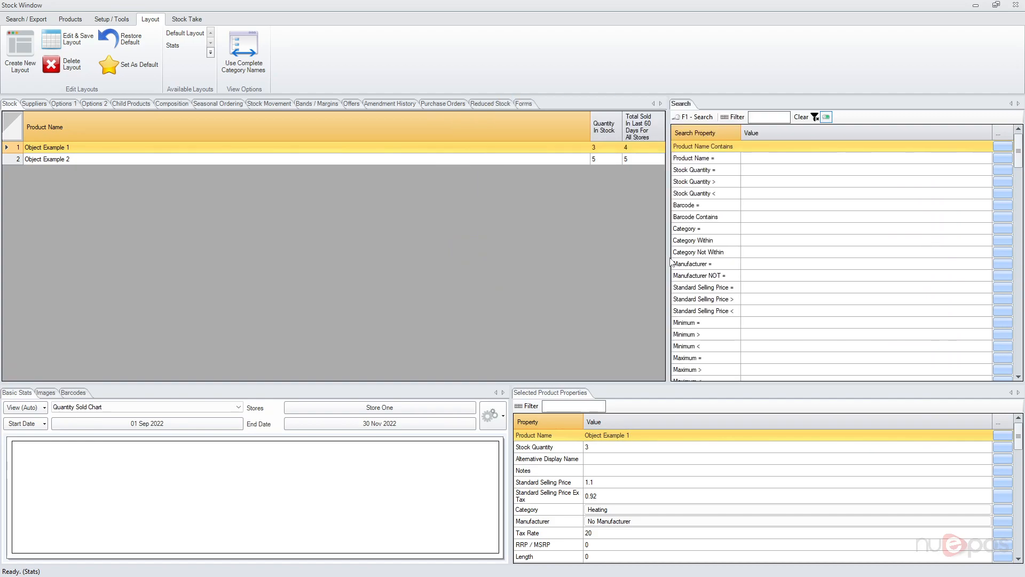
click(25, 394)
drag(24, 396, 281, 479)
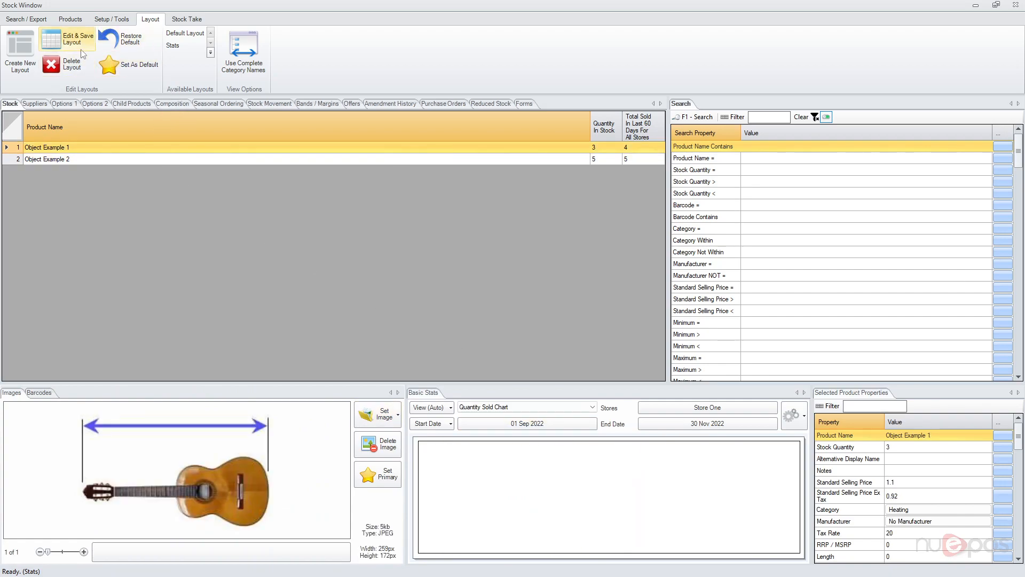
Step: Save the new panel arrangement to the Stats layout
click(64, 38)
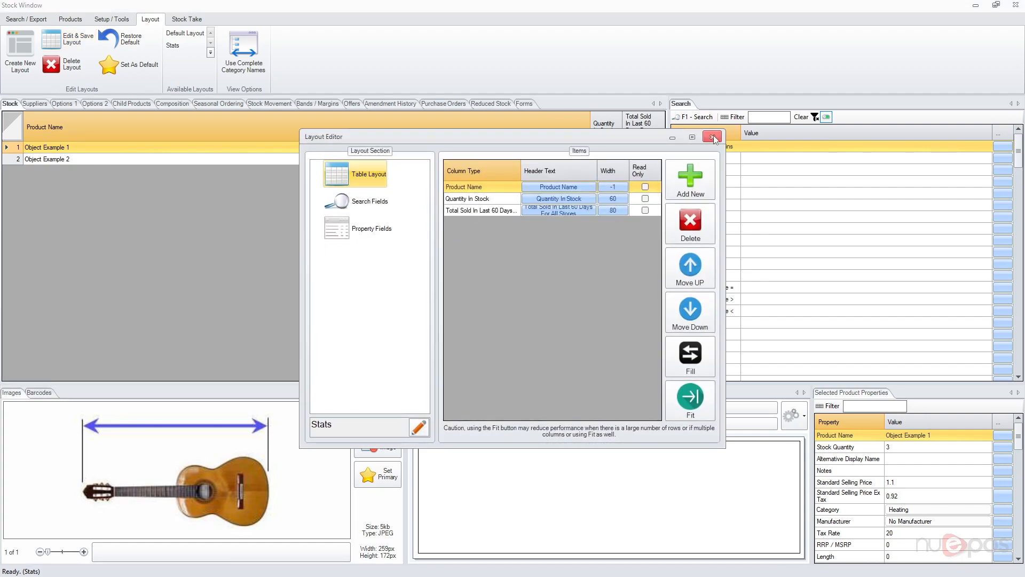
click(713, 138)
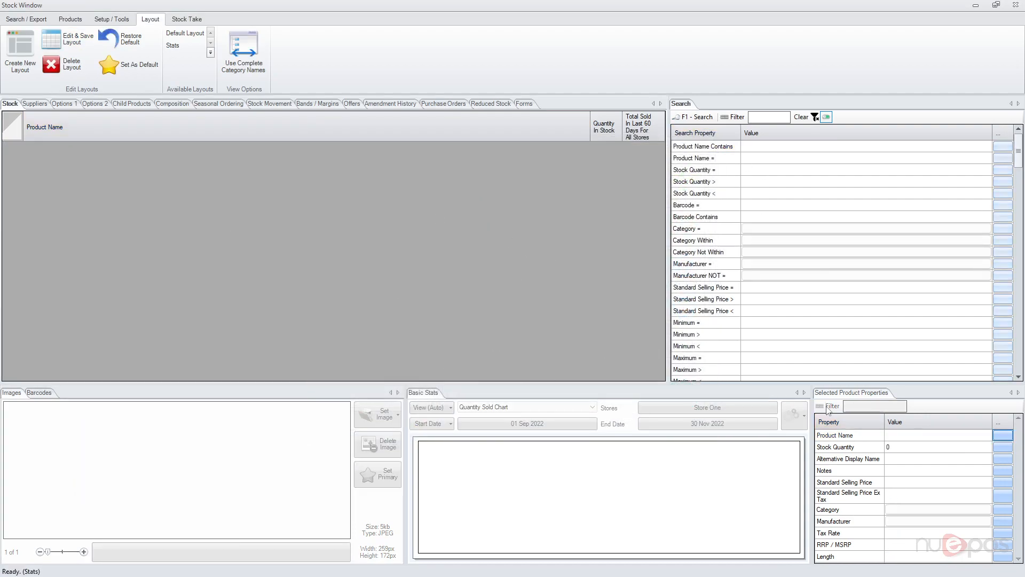
Step: Switch to the Default Layout and back to Stats, and rerun the product search
click(181, 34)
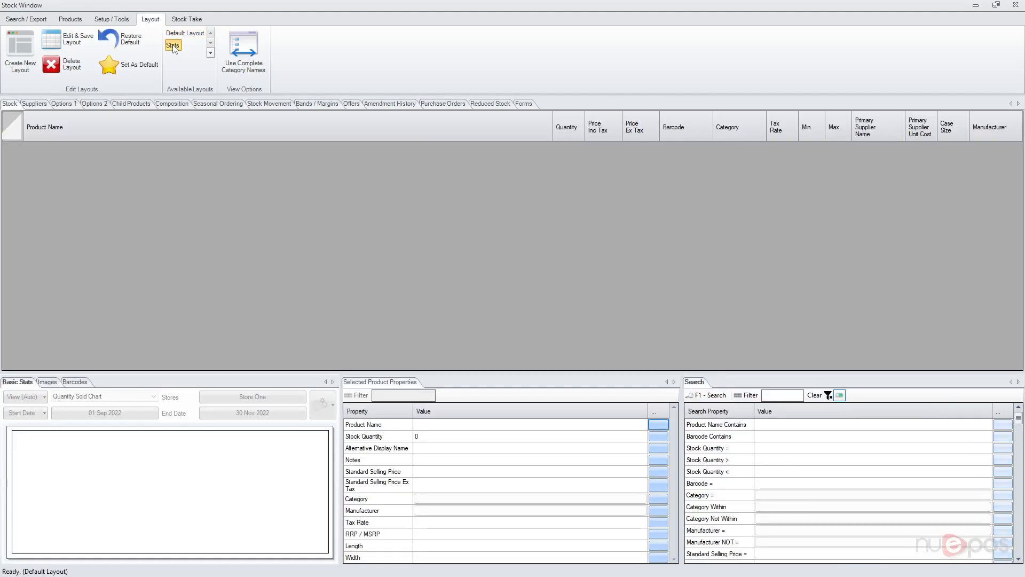
click(172, 46)
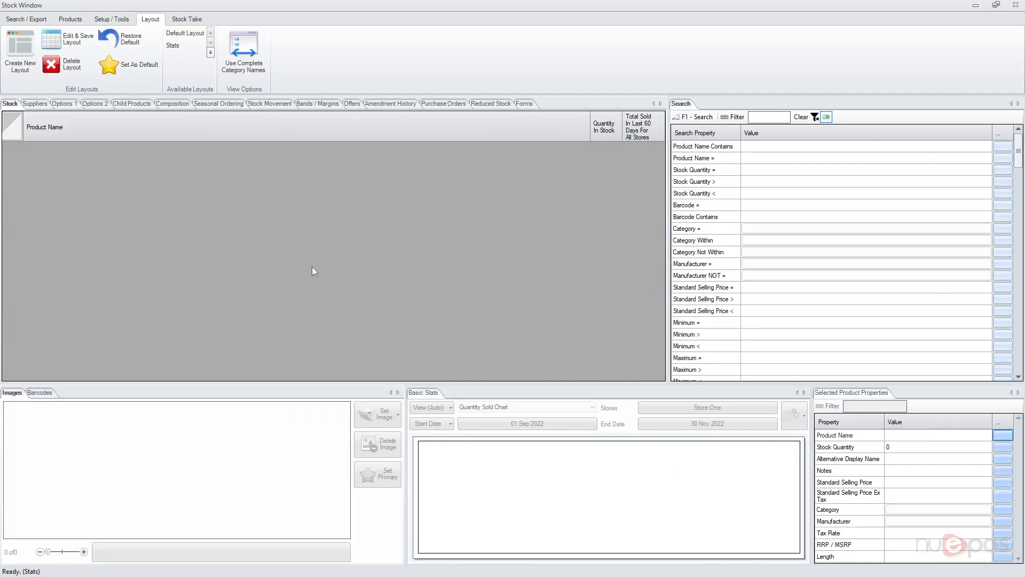
click(694, 117)
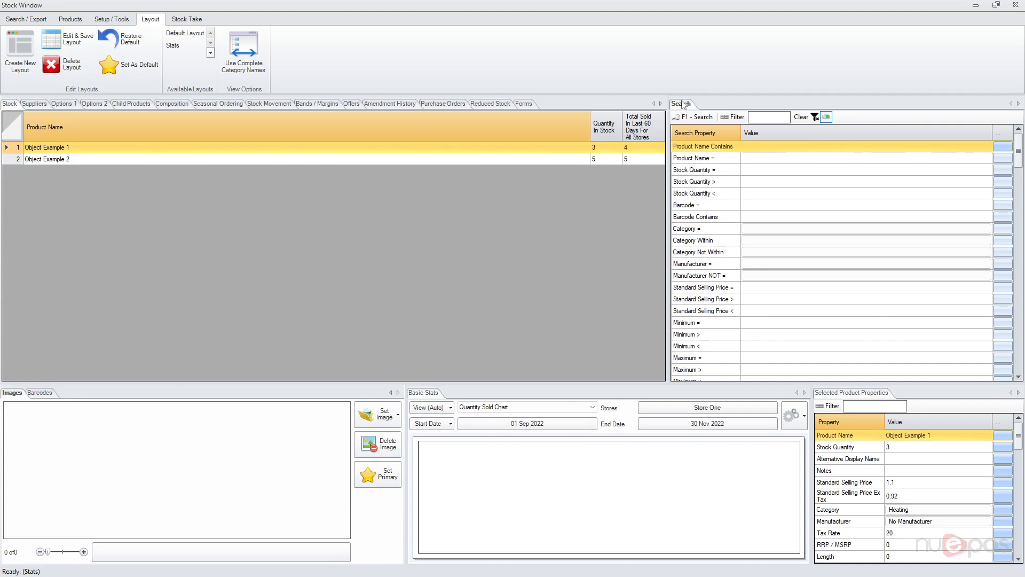
Step: Float the Search panel, enlarge it, and dock it again beside the stock table
drag(682, 105, 414, 187)
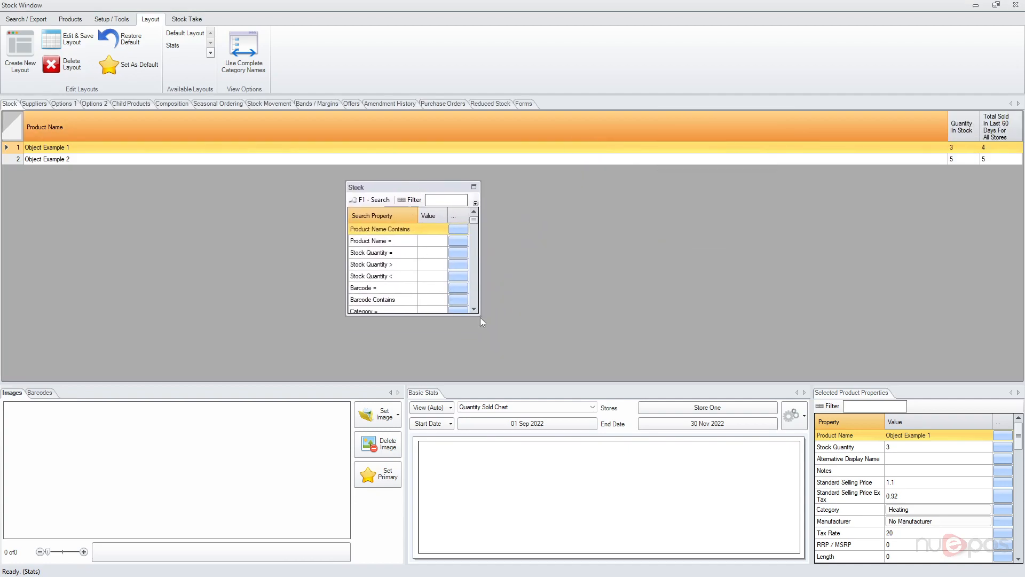
drag(480, 315, 778, 465)
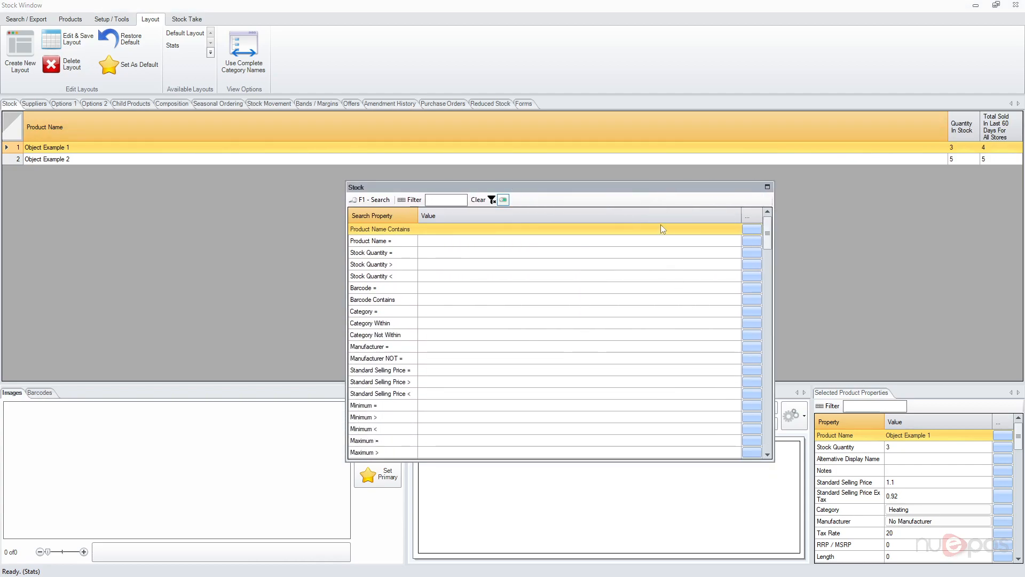
drag(559, 186, 707, 241)
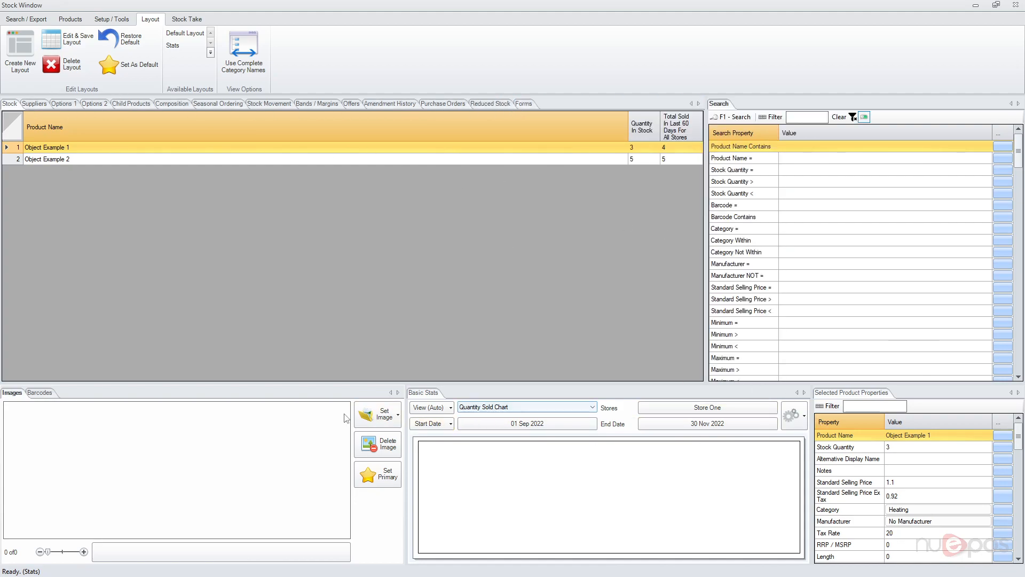
Step: Dock the Barcodes panel separately between the Images and Basic Stats panels
click(43, 393)
drag(40, 396, 230, 479)
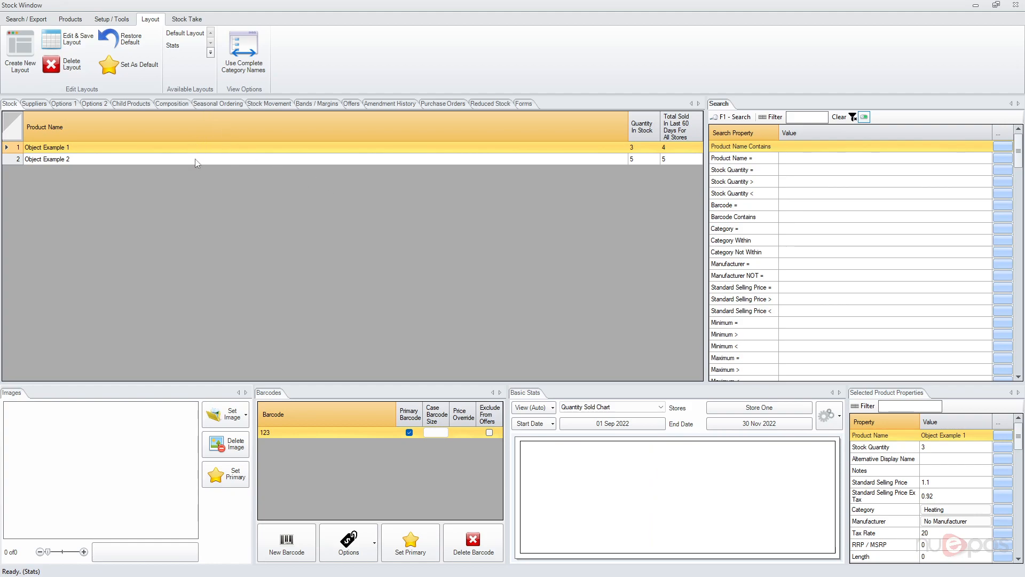
Step: Switch between Object Example 1 and Object Example 2 to view each product's image, barcodes and properties
click(487, 149)
click(429, 158)
click(431, 148)
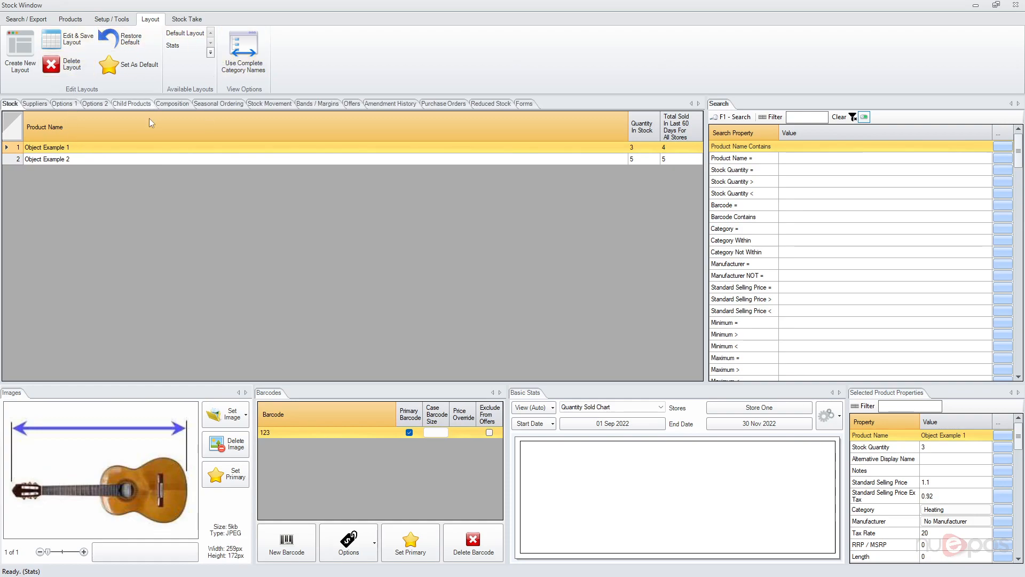
Step: In the Default Layout, enable the use of complete category names and run the product search
click(180, 35)
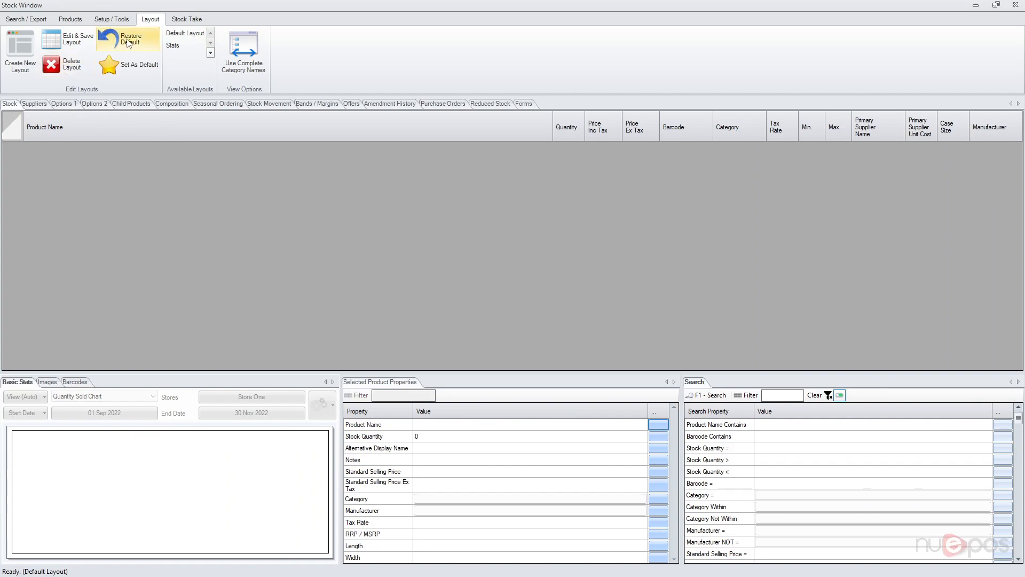
click(251, 57)
click(708, 395)
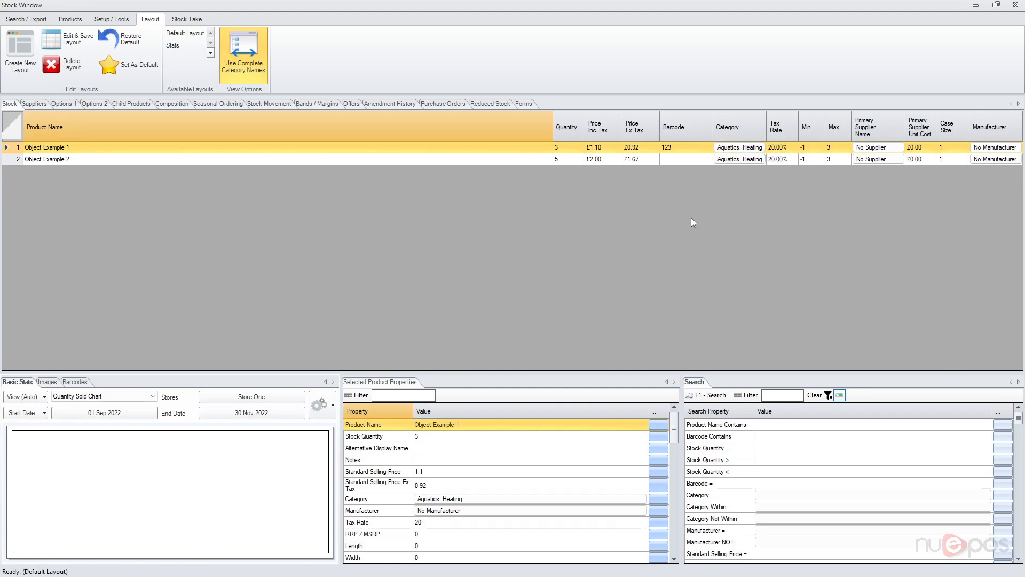
Step: Turn complete category names off and back on, rerunning the product search each time to compare the Category column
click(243, 39)
click(713, 397)
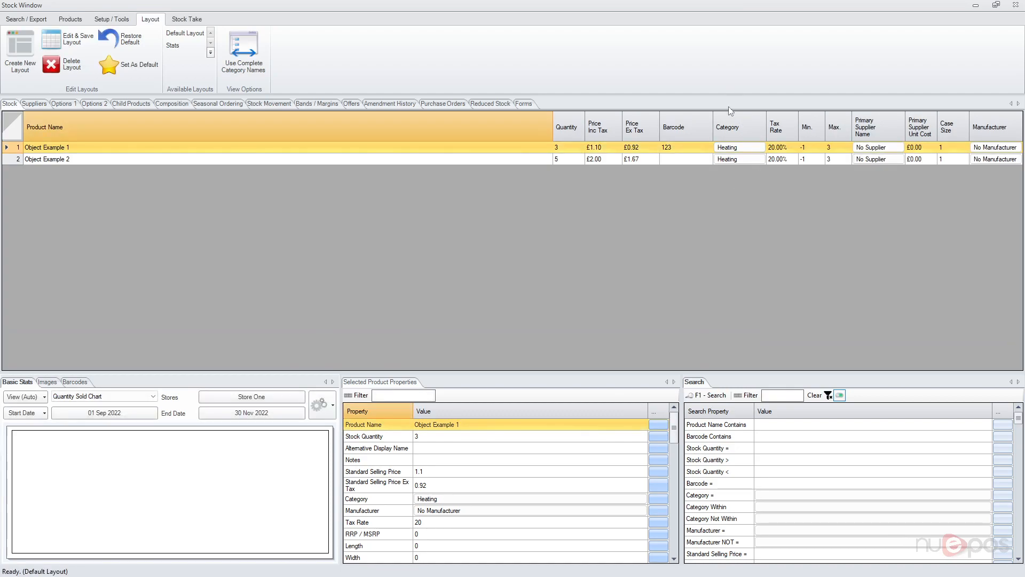
click(243, 48)
click(707, 395)
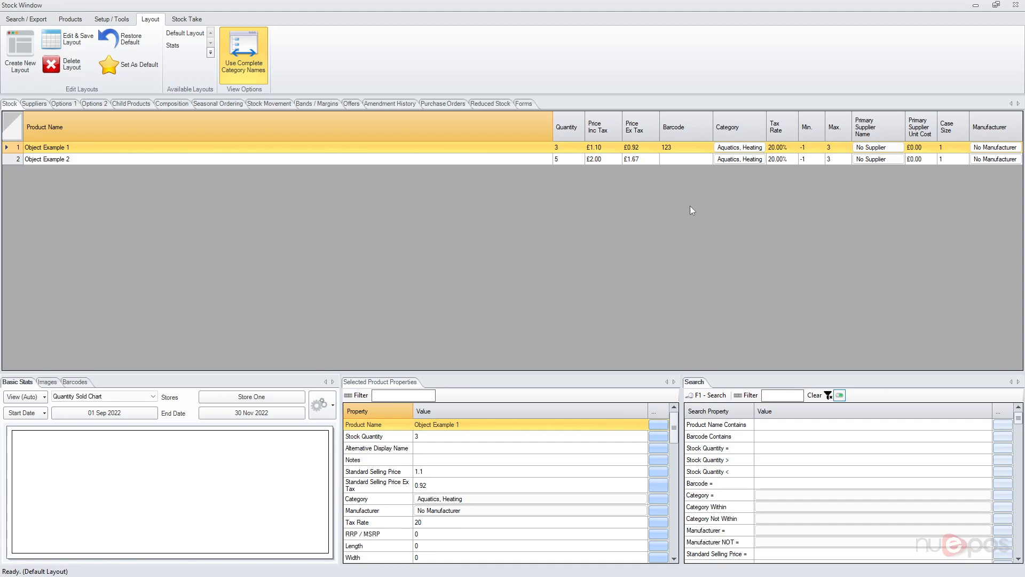
click(73, 20)
click(43, 20)
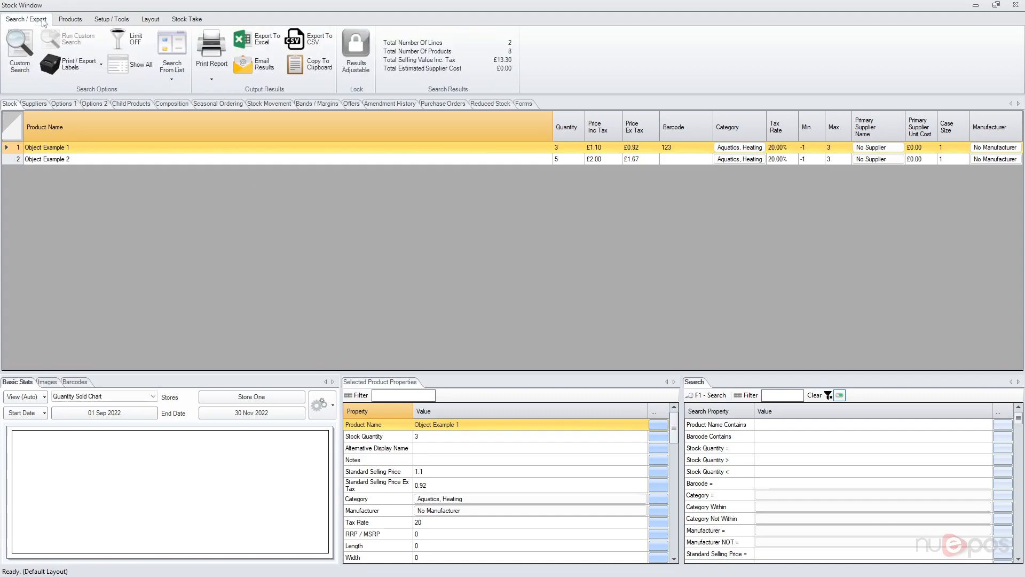